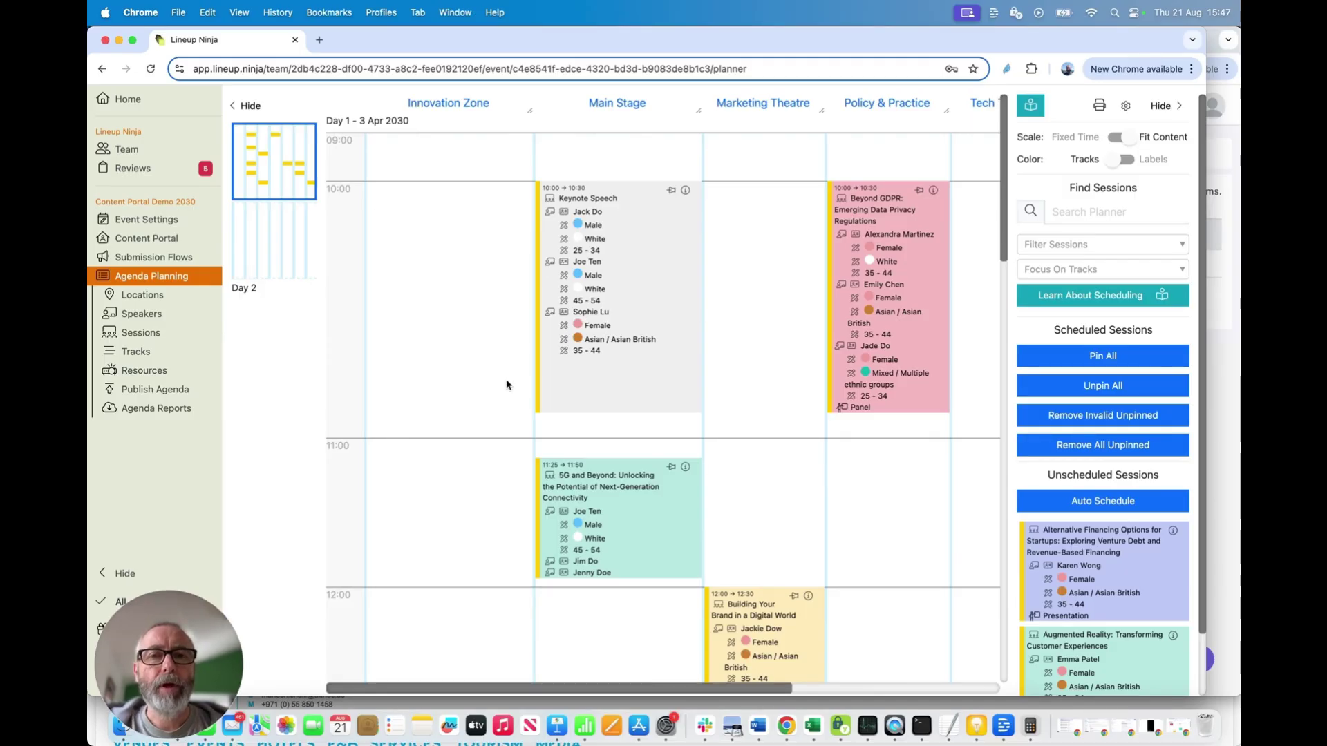
scroll(509, 385, "right", 3)
scroll(509, 384, "left", 3)
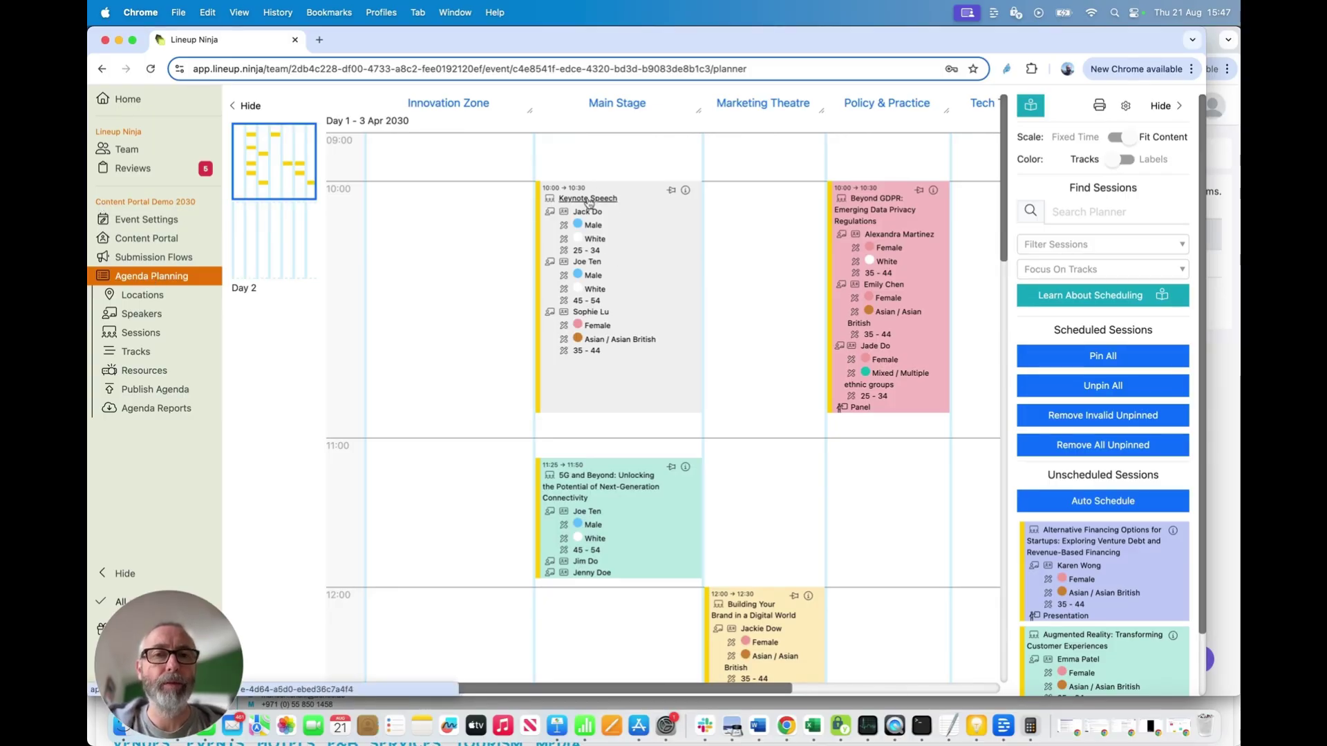
scroll(631, 127, "down", 1)
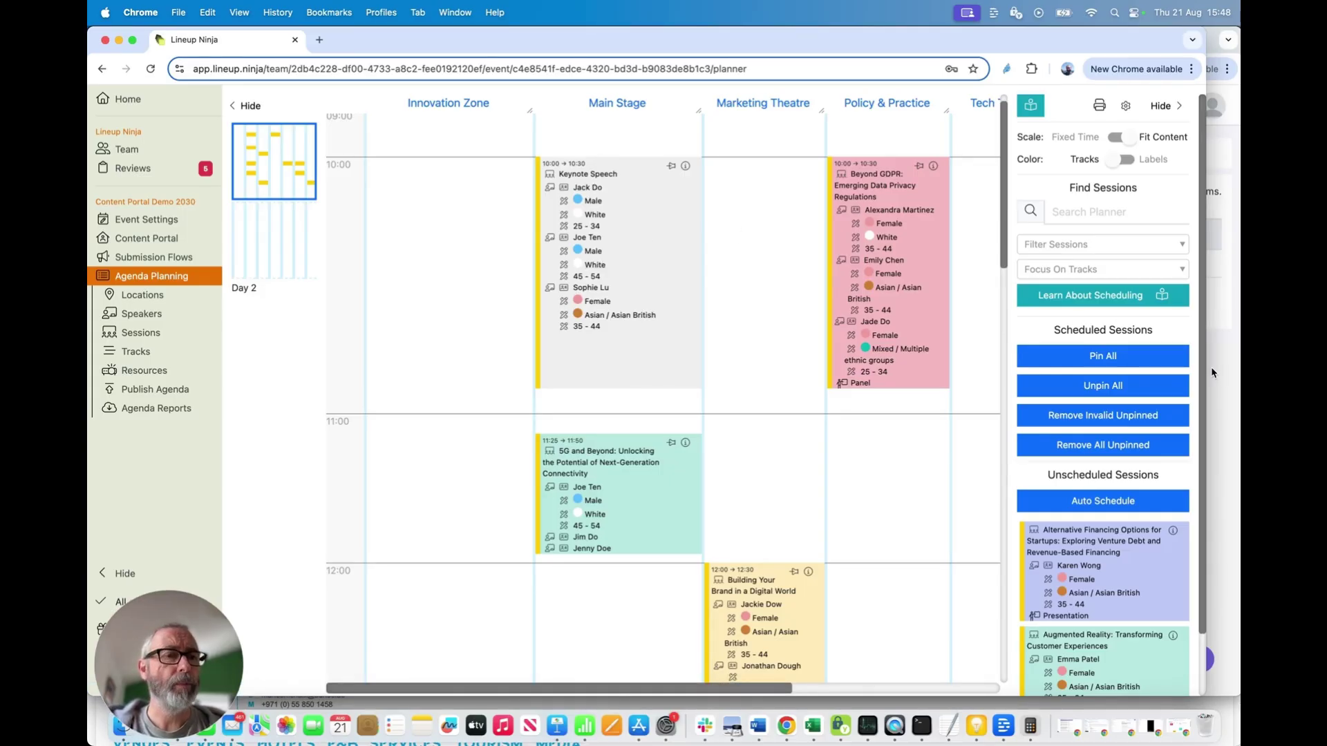
Step: Switch to Swoogo, open the Content Portal Demo 2030 event and review its date and time, sessions, schedule, speakers and tracks pages
left_click(1222, 382)
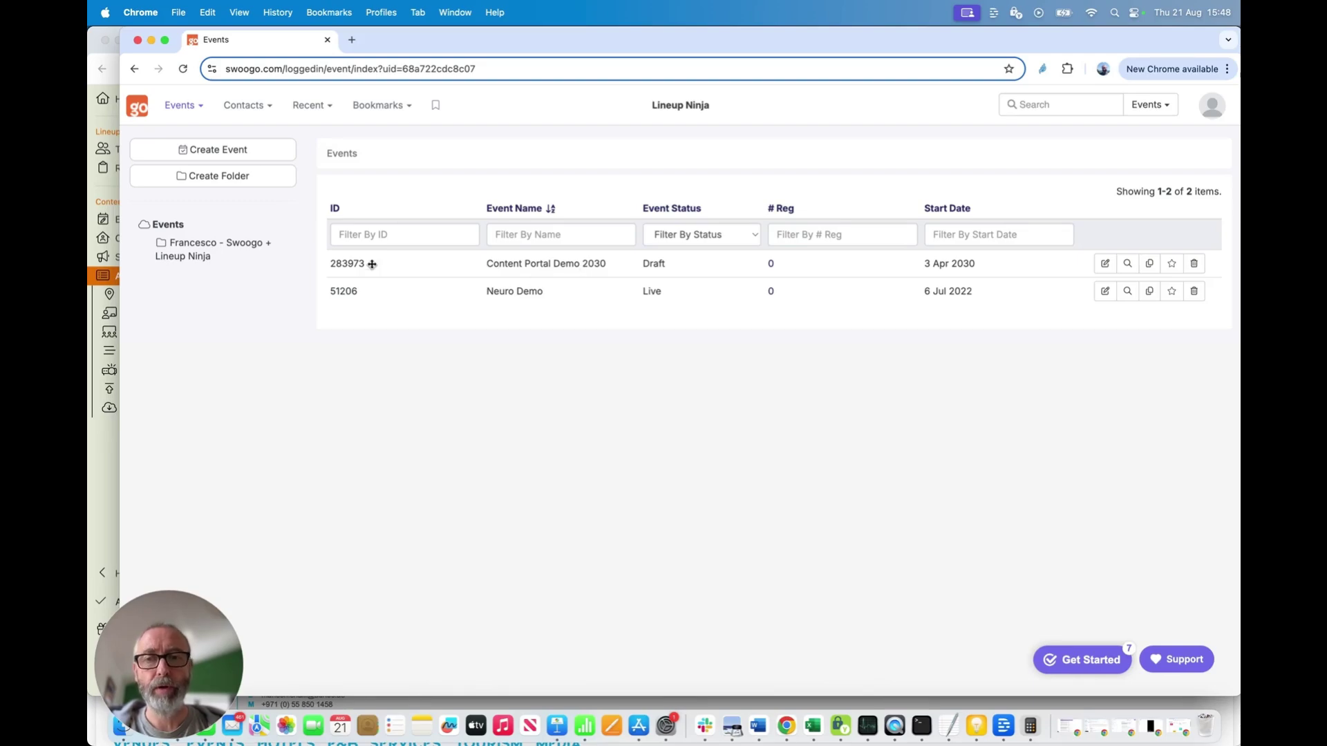
left_click(591, 264)
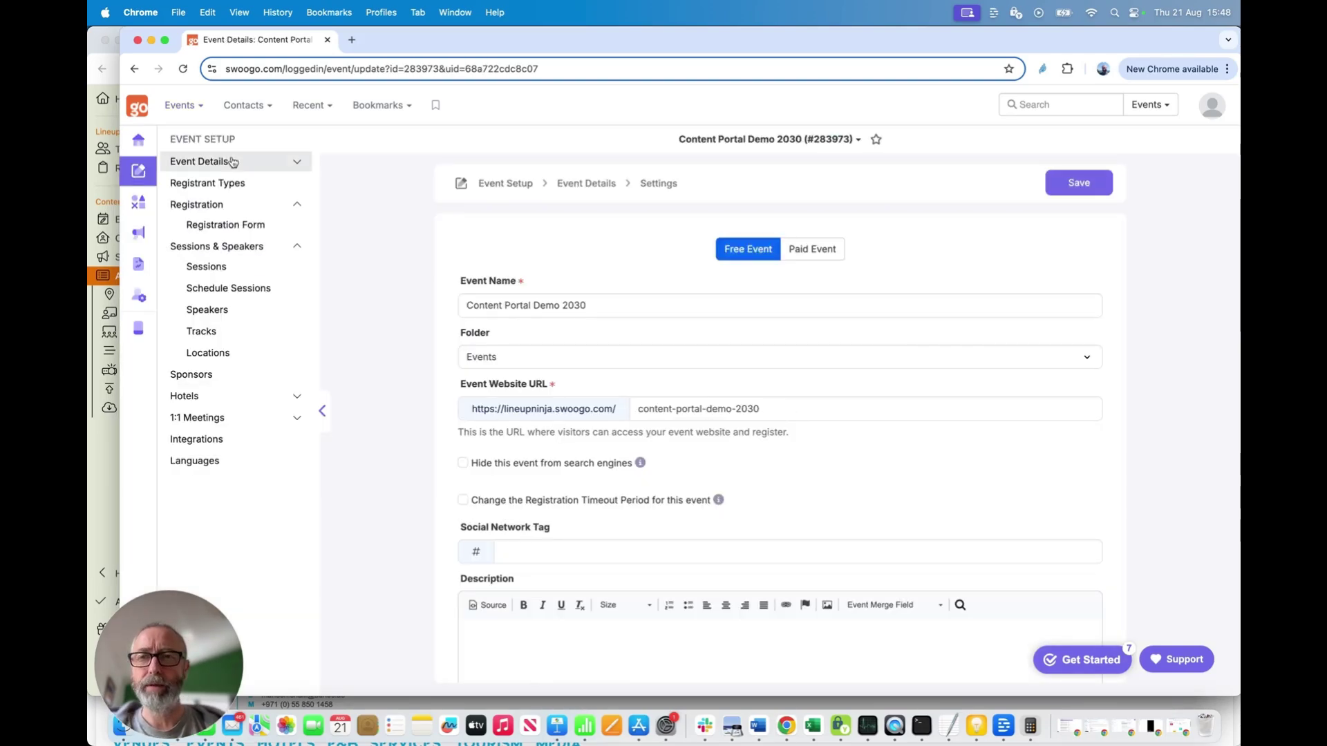
left_click(282, 163)
left_click(246, 206)
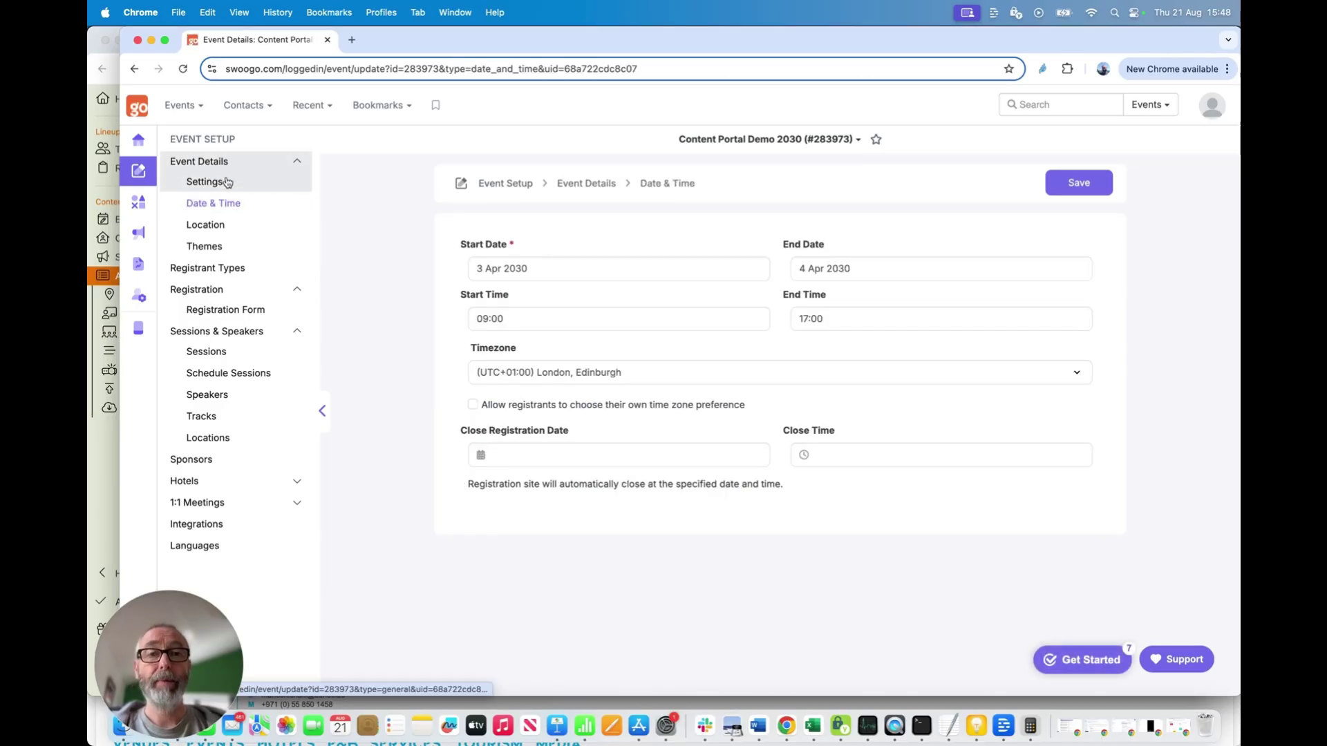
left_click(220, 353)
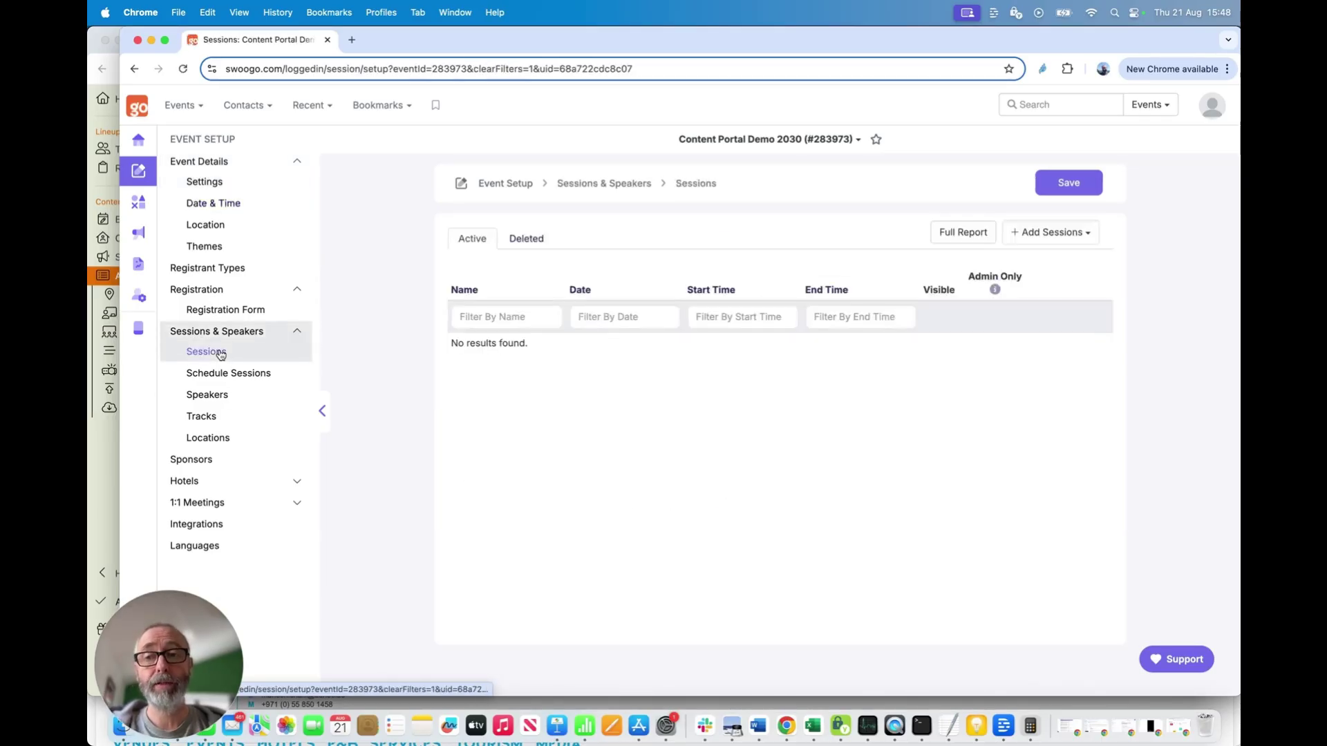
left_click(235, 375)
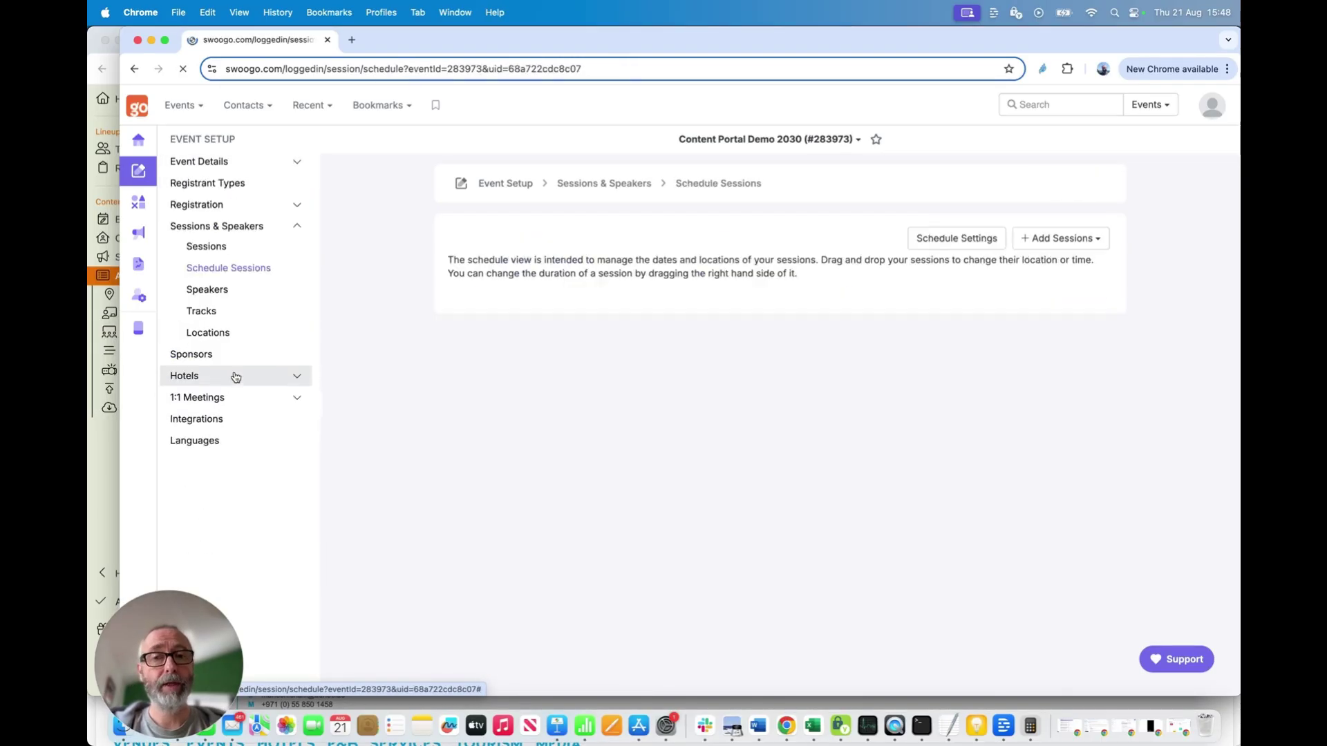
left_click(235, 397)
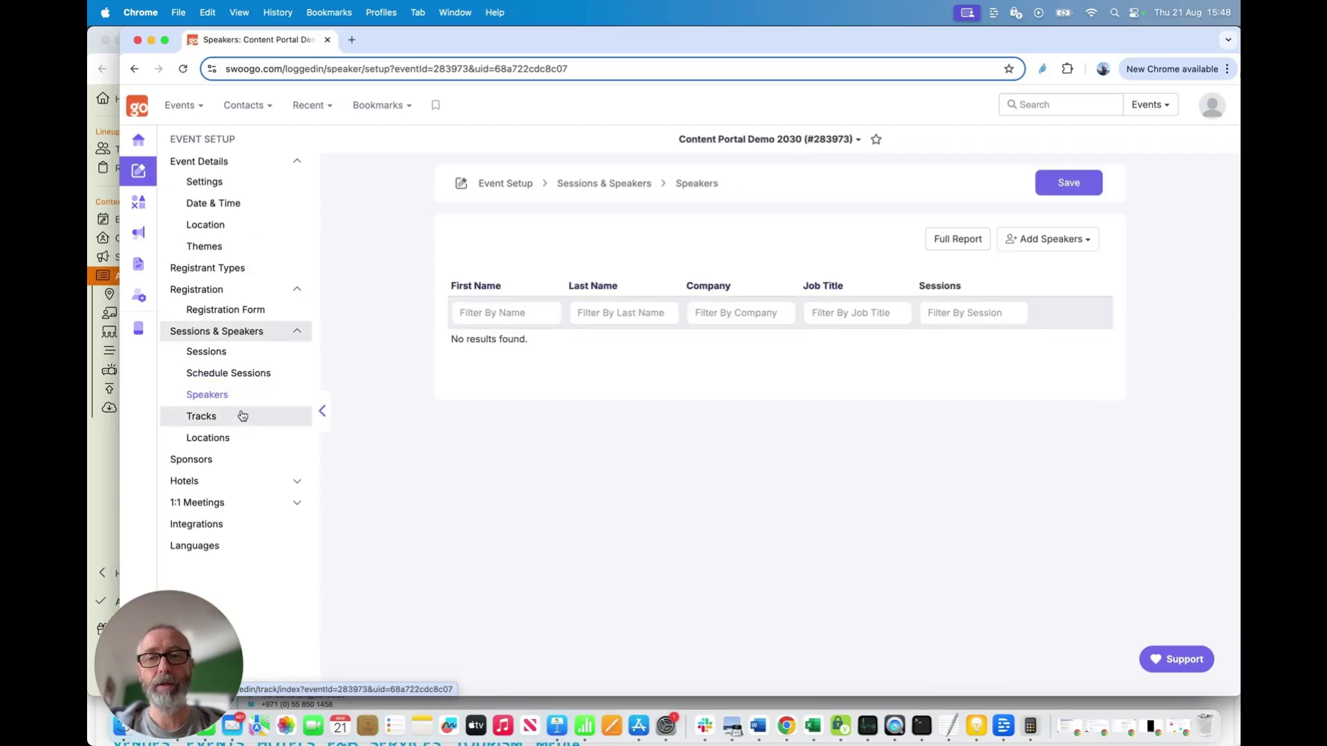
left_click(222, 421)
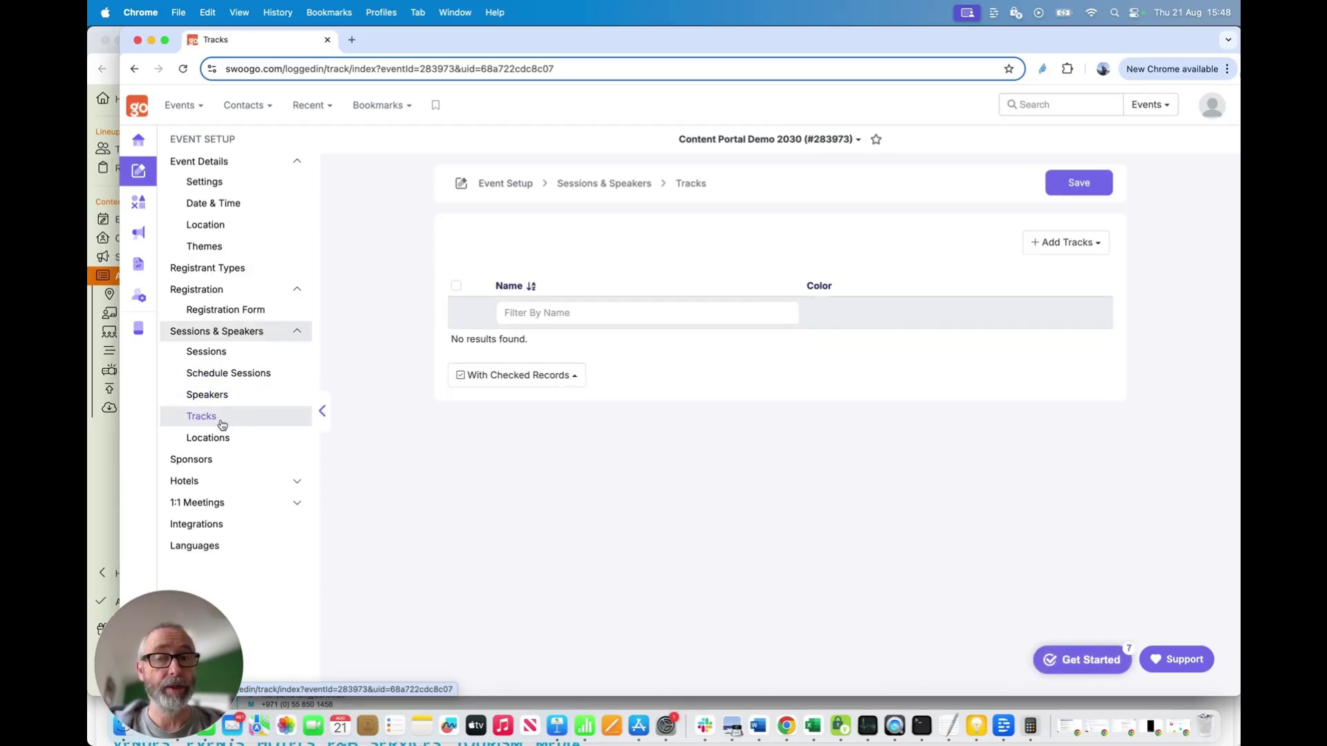
Step: Switch back to Lineup Ninja and start a new Swoogo integration from the agenda publishing page
key("super+grave")
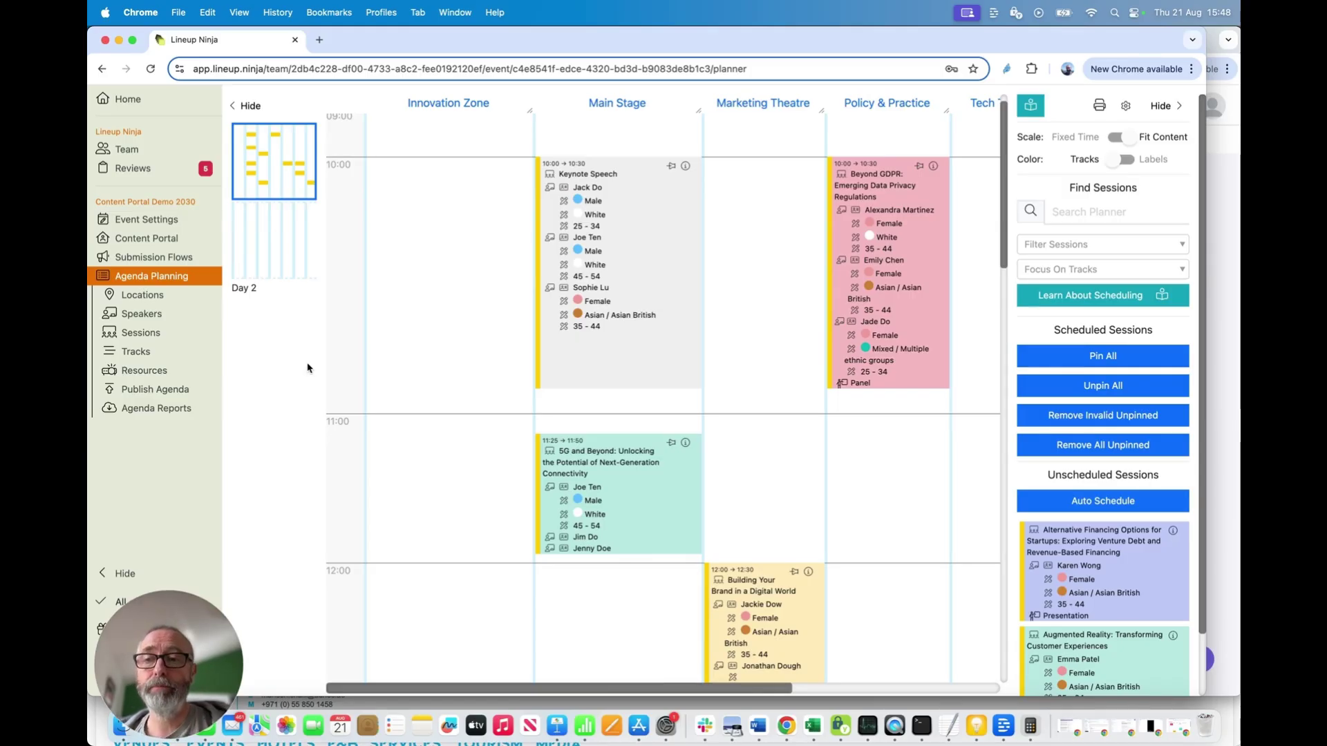
left_click(168, 391)
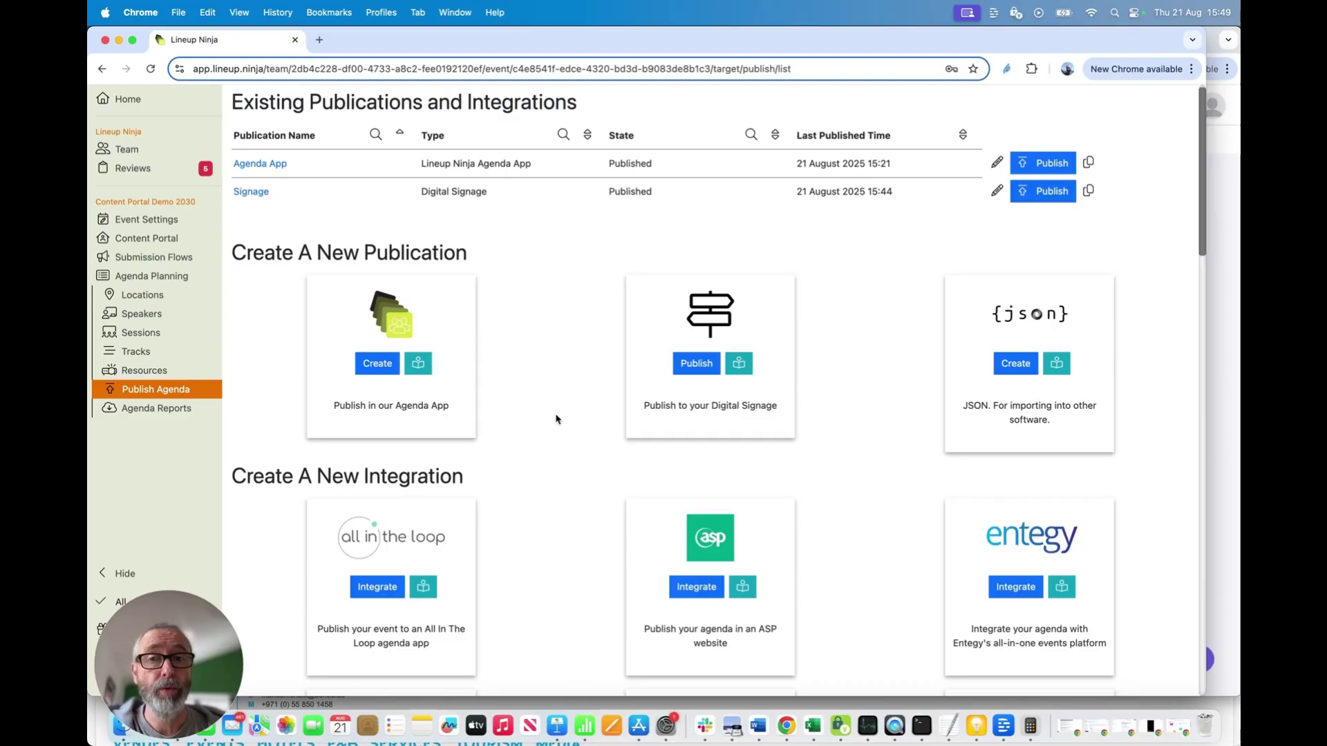
scroll(850, 615, "down", 20)
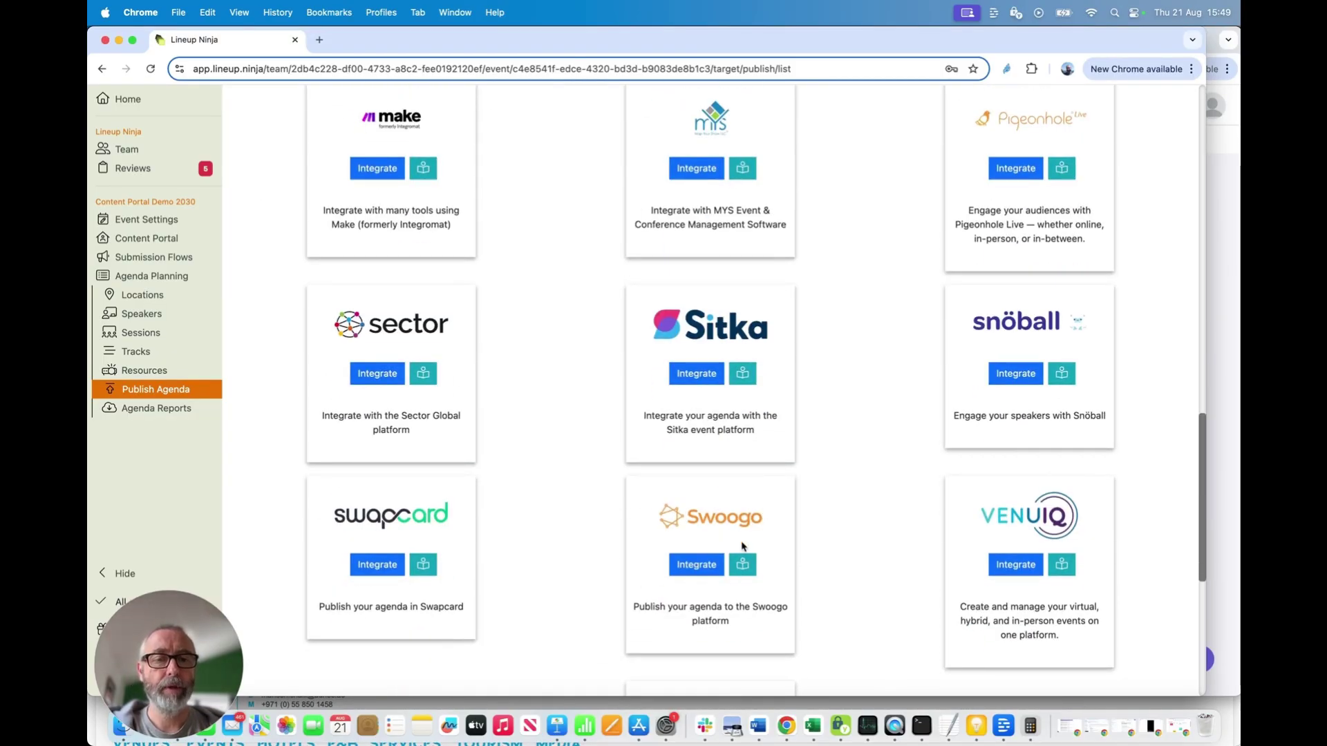
left_click(701, 570)
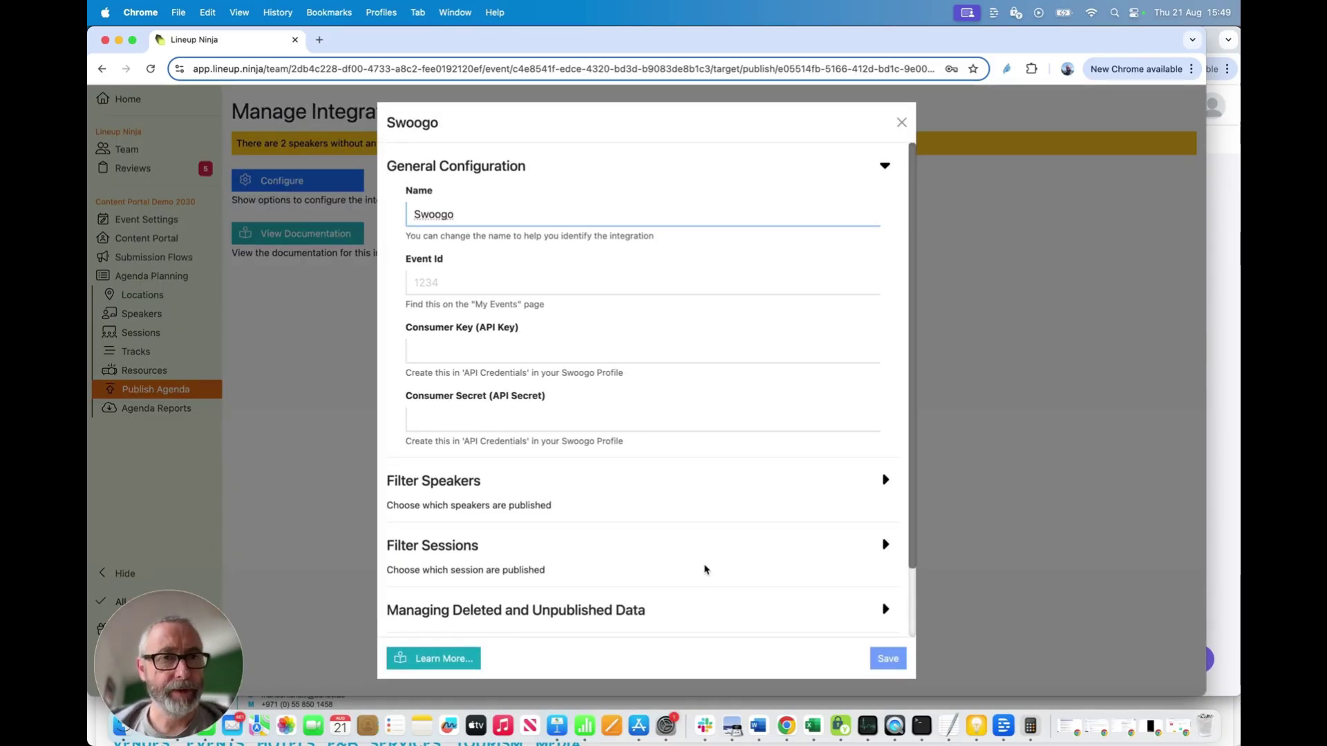
Step: Look up the Content Portal Demo 2030 ID in Swoogo's event list and set the integration's Event Id to 283973
left_click(460, 213)
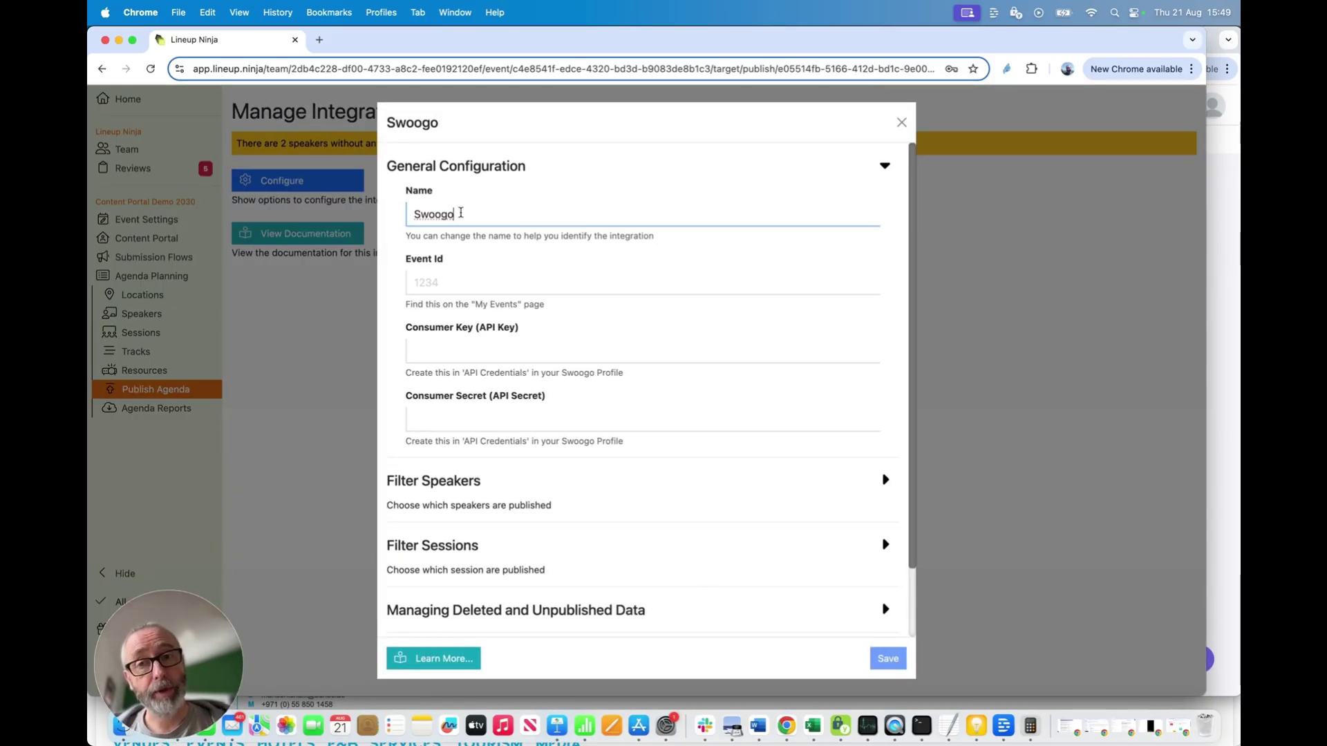
left_click(423, 283)
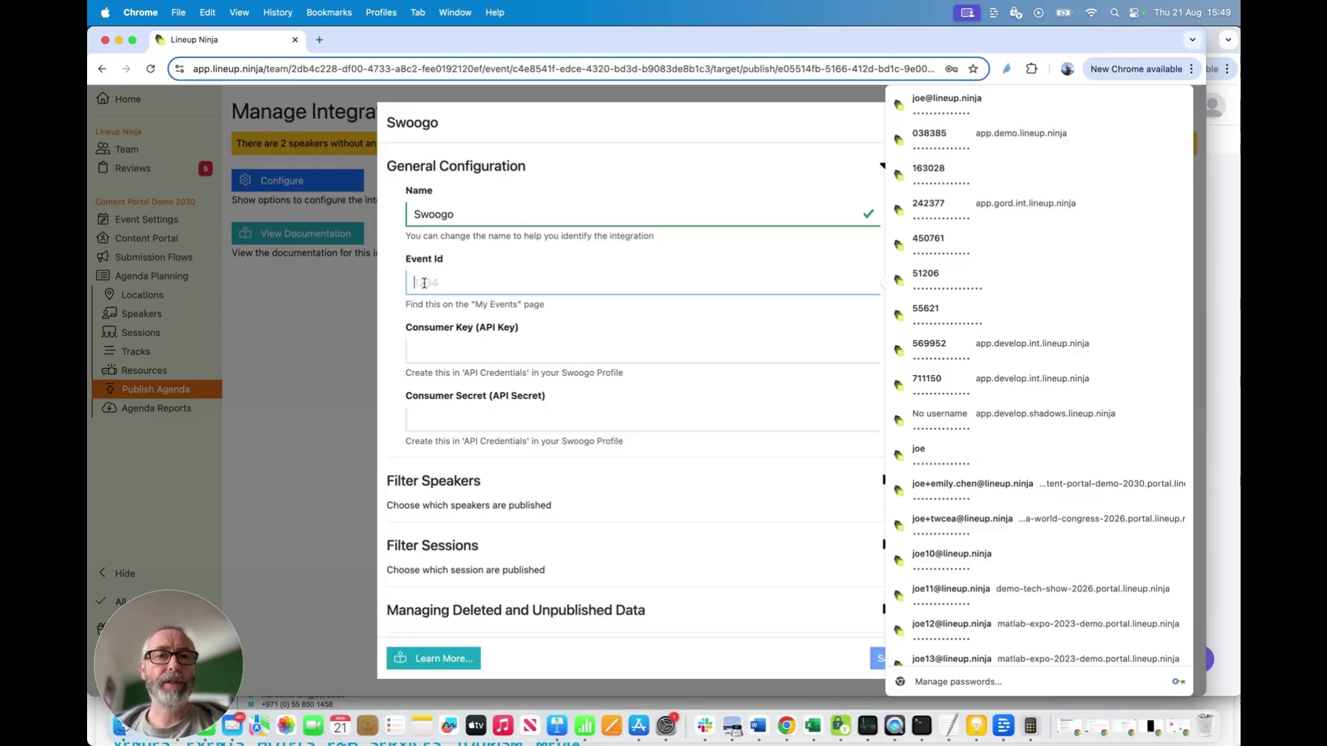
key("Escape")
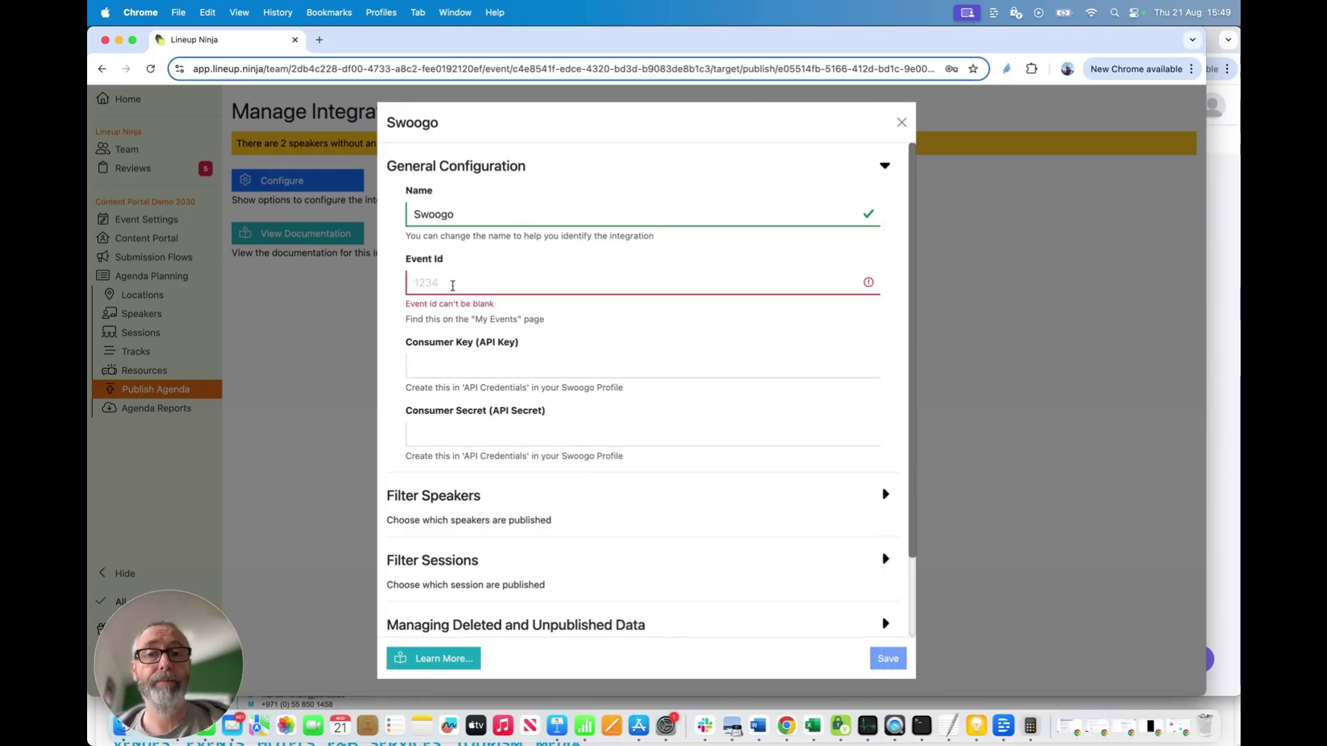
left_click_drag(406, 319, 755, 325)
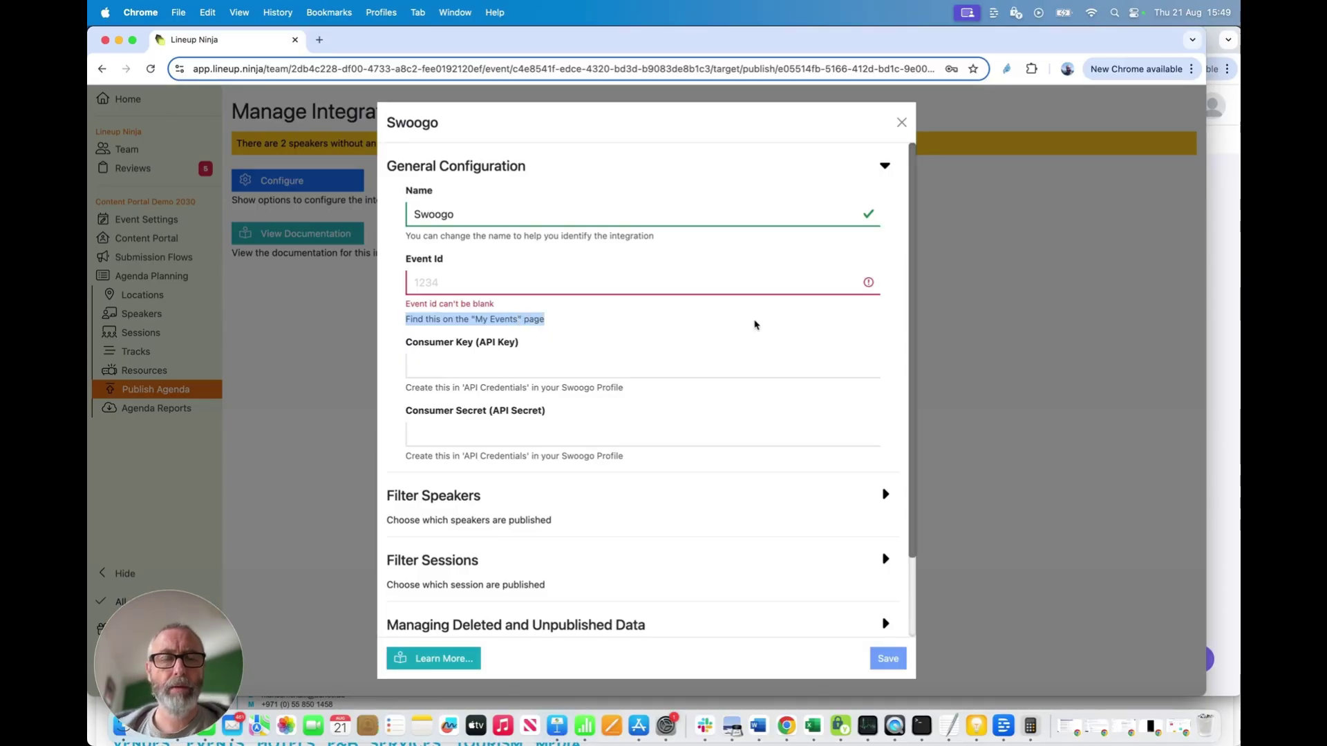
left_click(1225, 306)
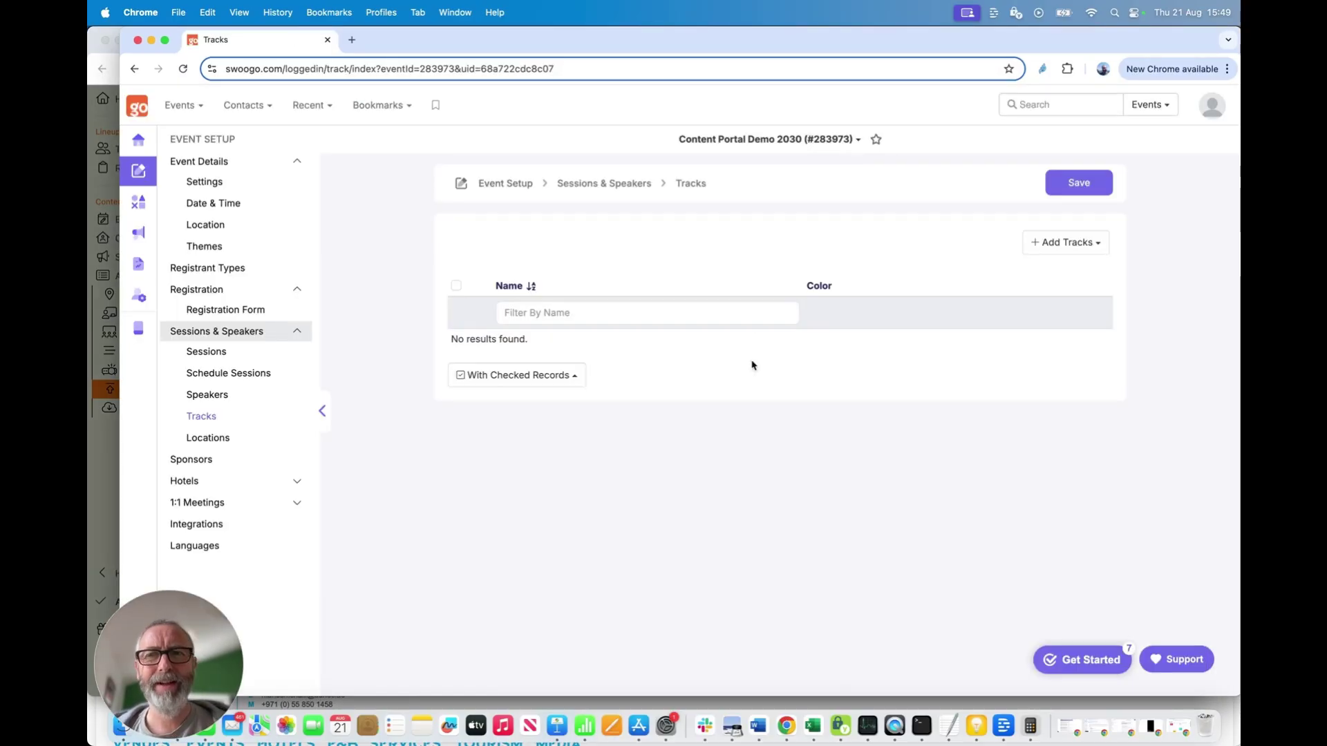
left_click(176, 105)
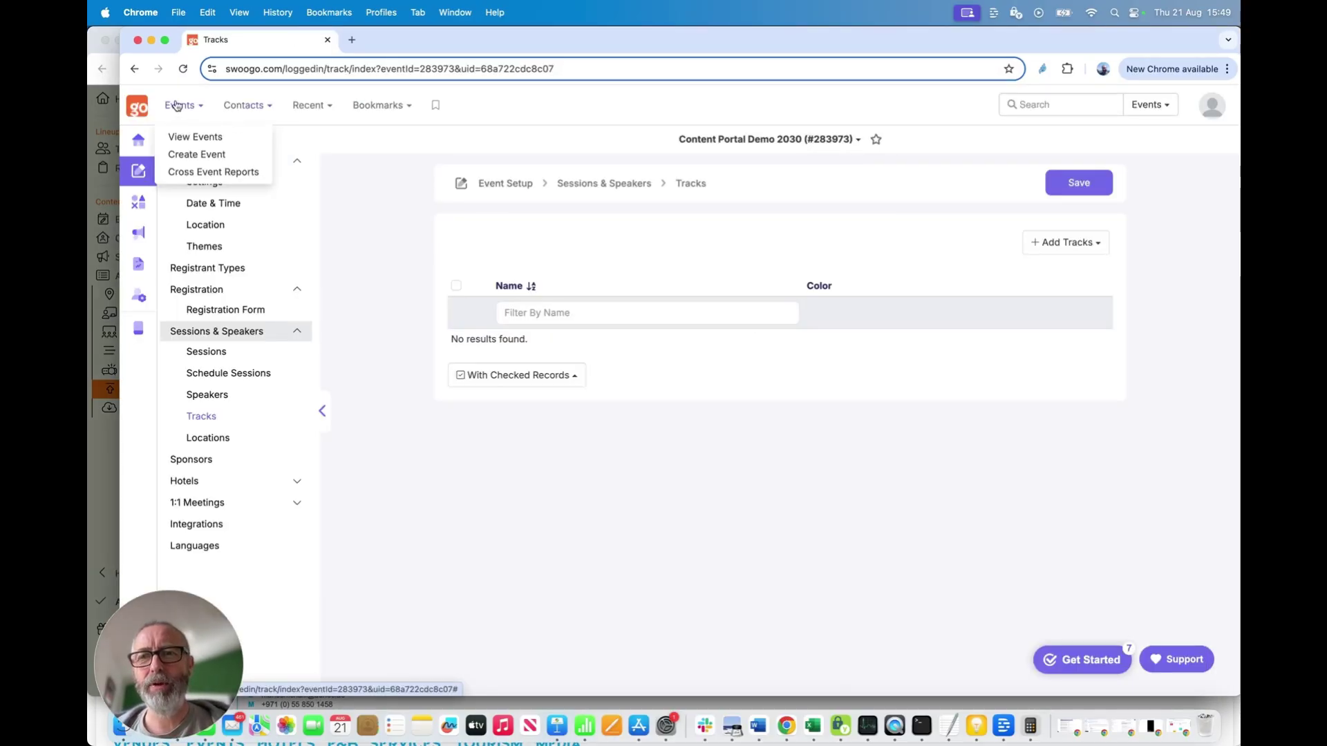
left_click(193, 136)
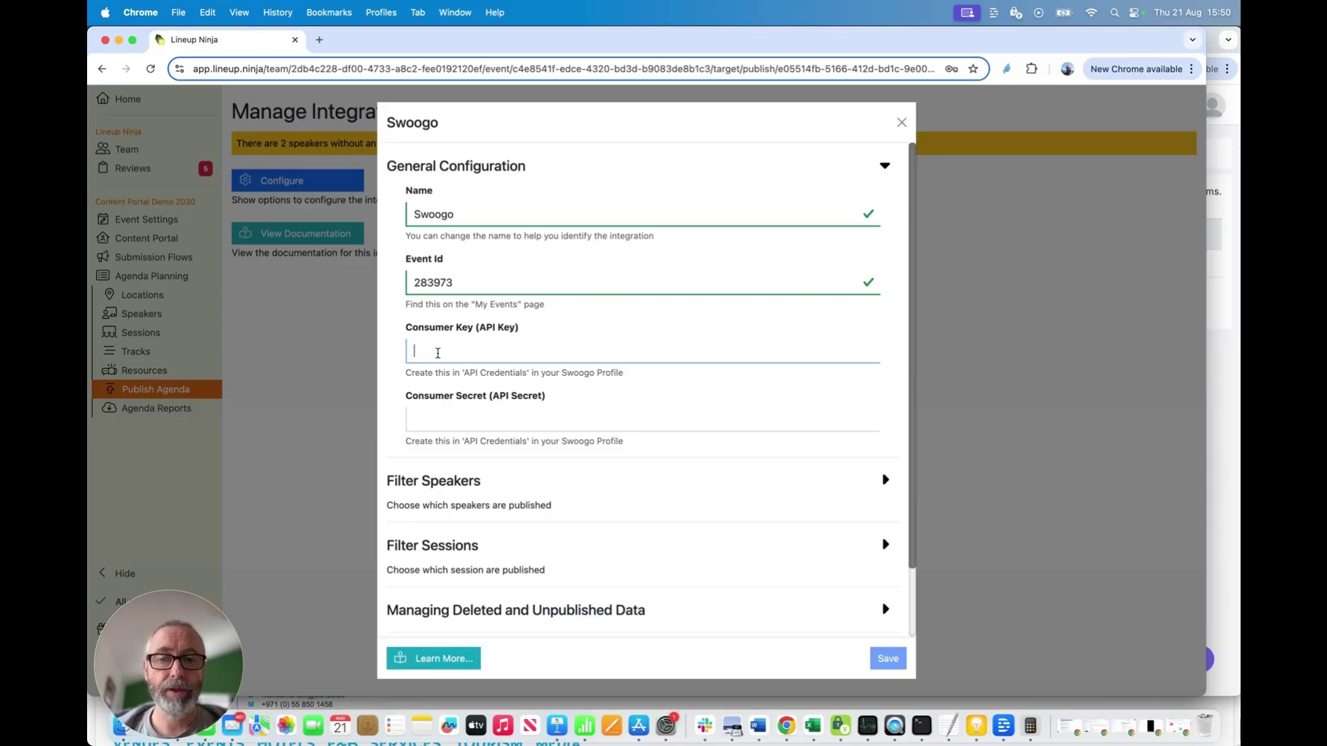
Step: Copy the API key from the API credentials in the Swoogo profile and paste it as the integration's Consumer Key
left_click(1225, 328)
left_click(1213, 107)
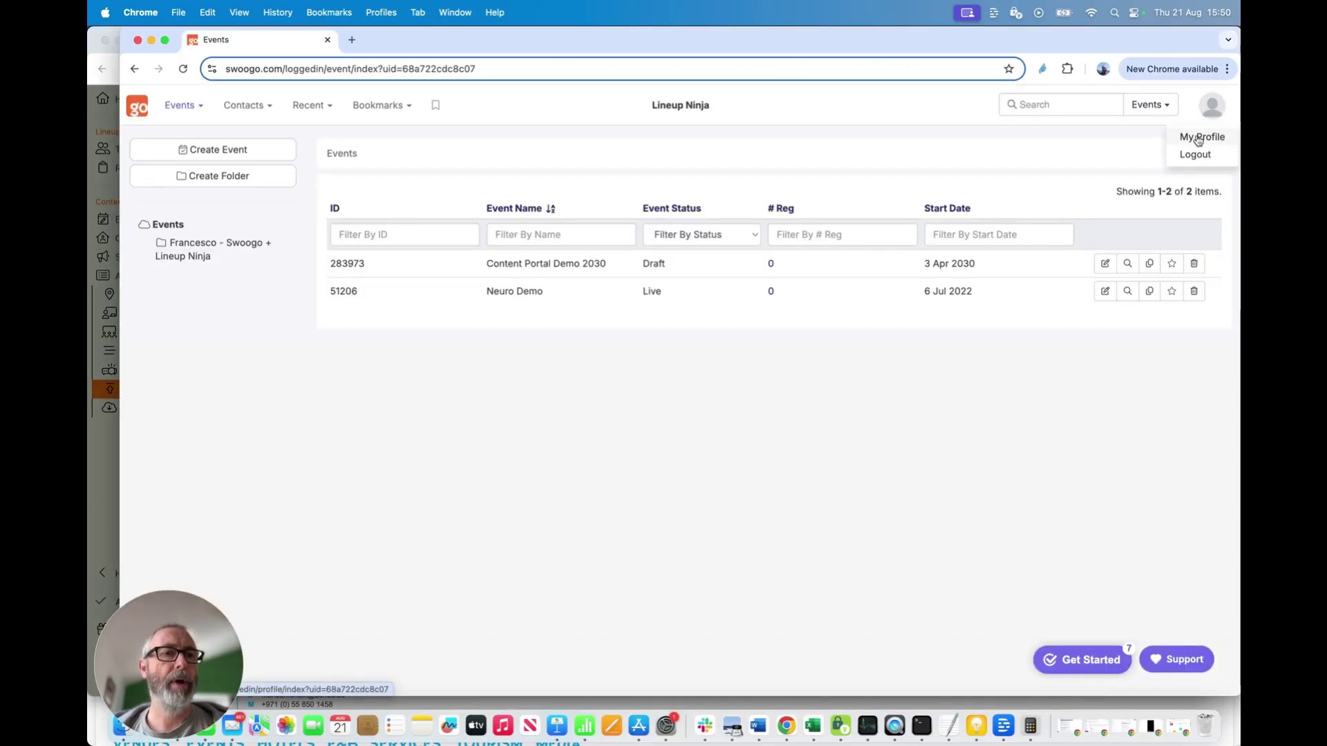
left_click(1199, 138)
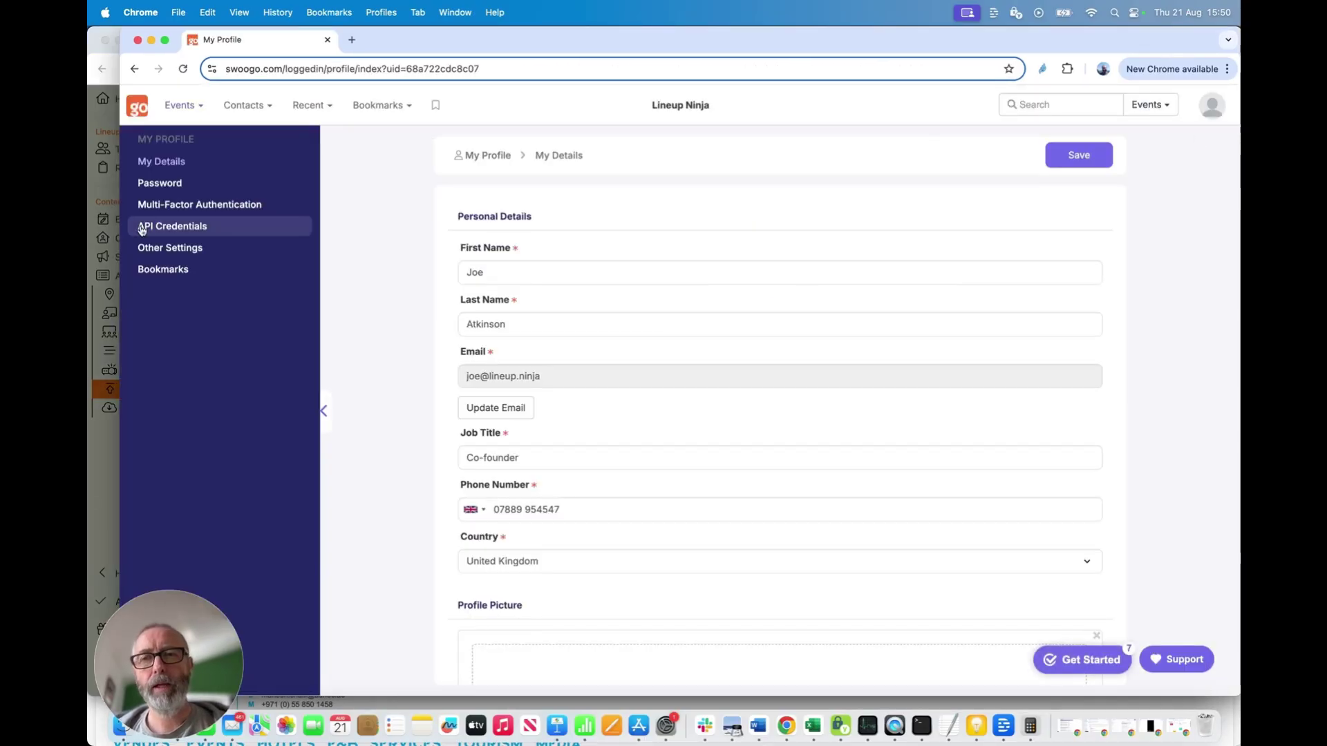
left_click(198, 228)
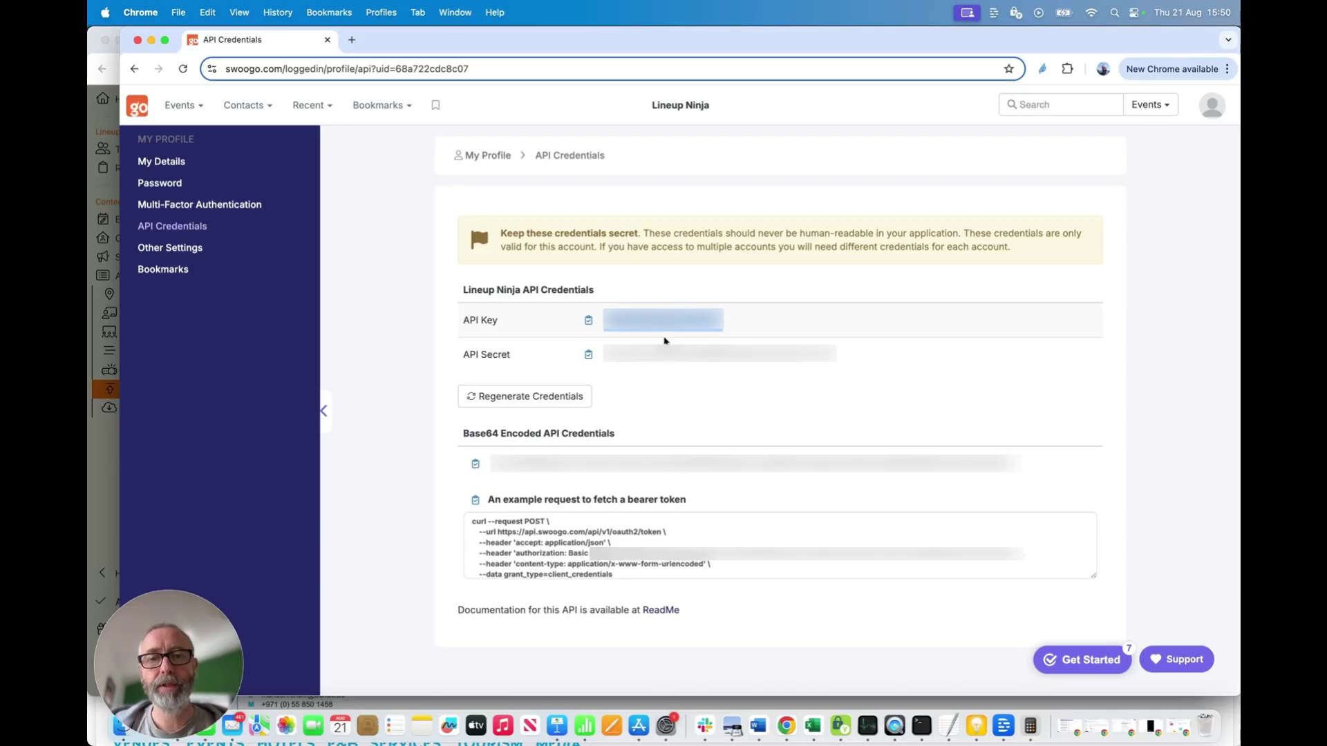
left_click(107, 475)
key("super+v")
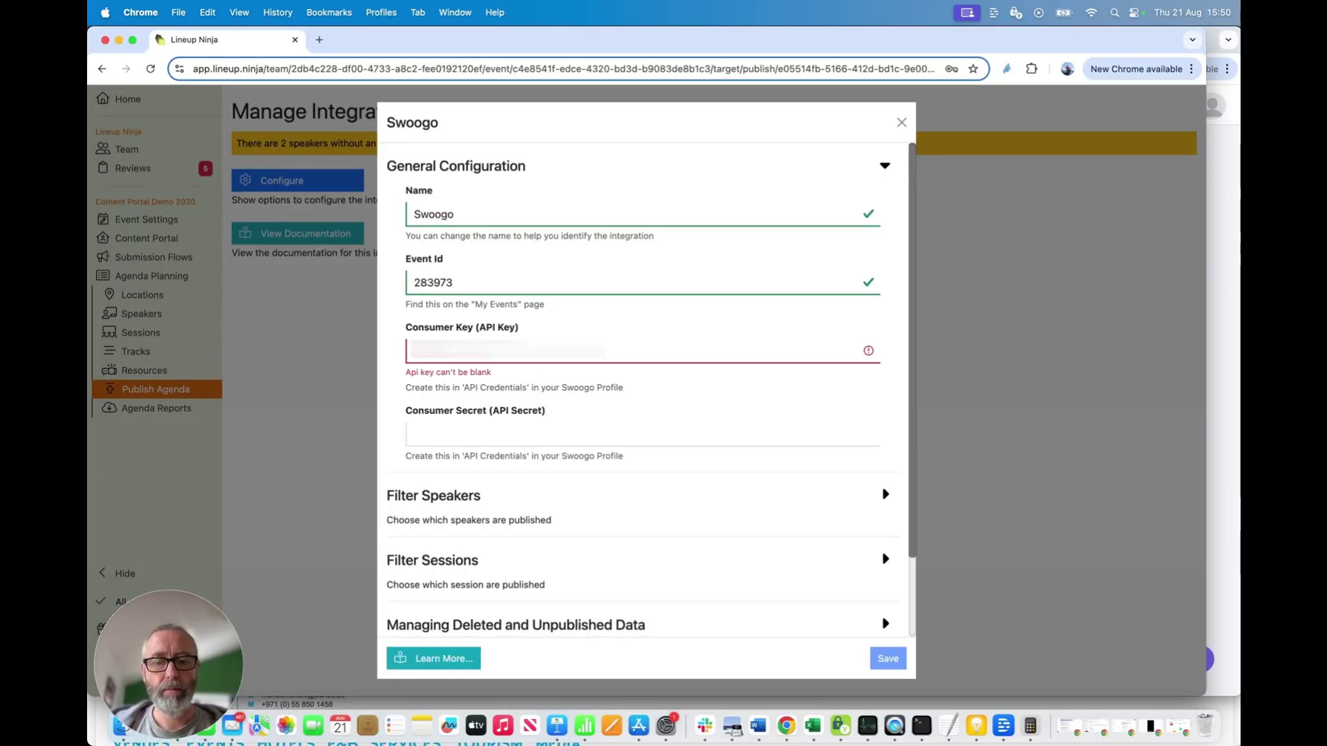
Step: Copy the API secret from the Swoogo API credentials and paste it as the integration's Consumer Secret
left_click(465, 417)
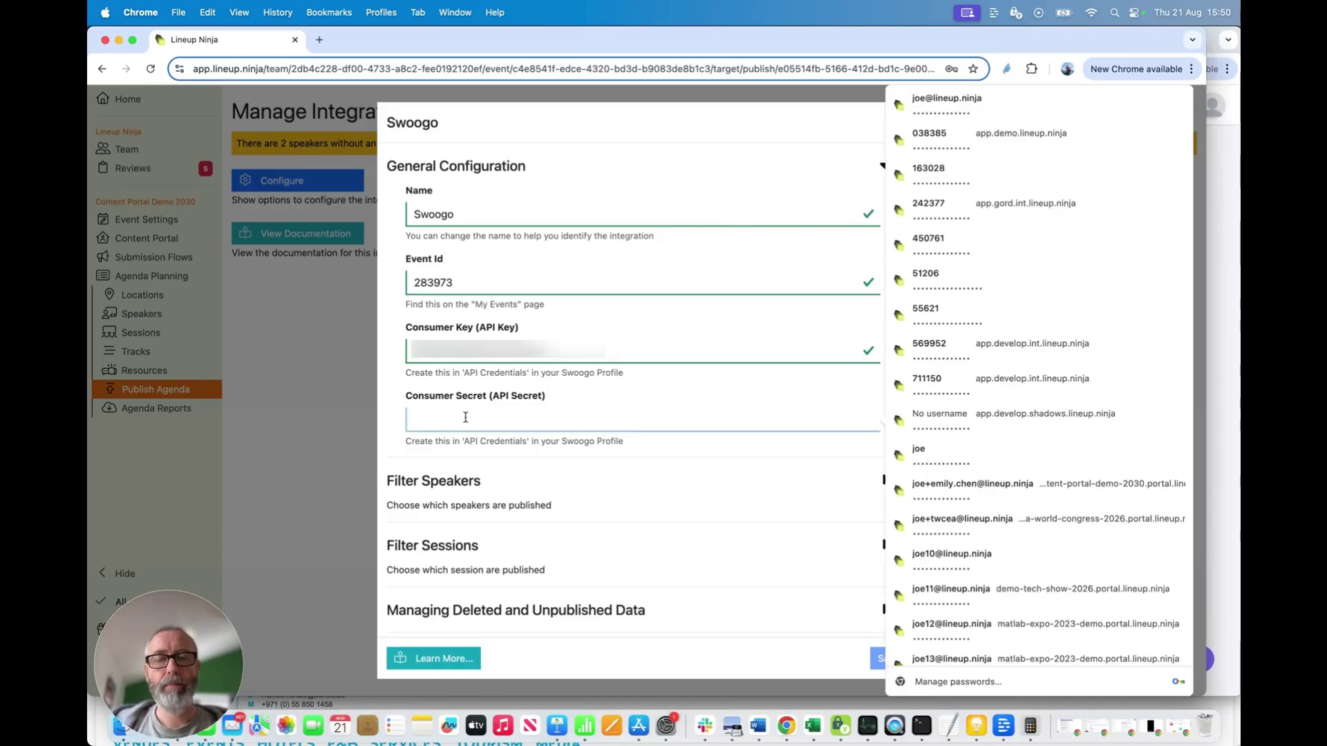
left_click(862, 339)
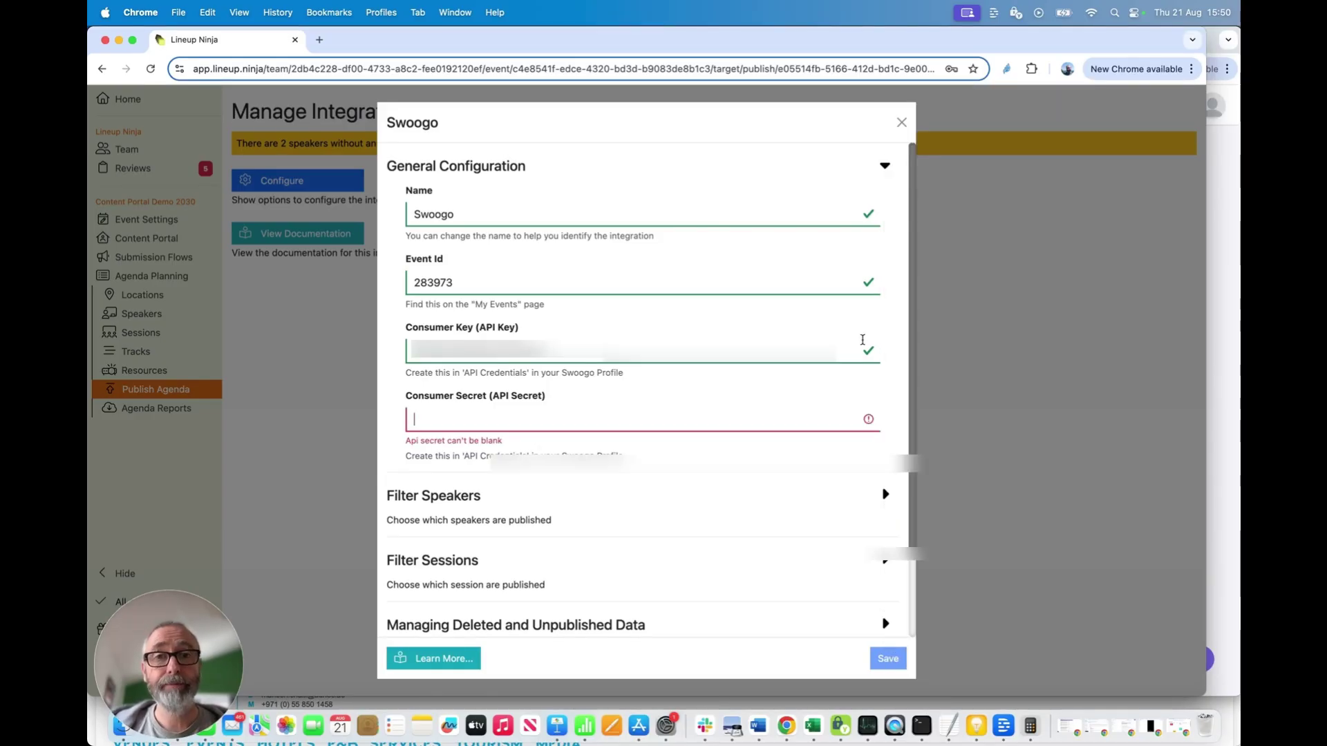
key("super+grave")
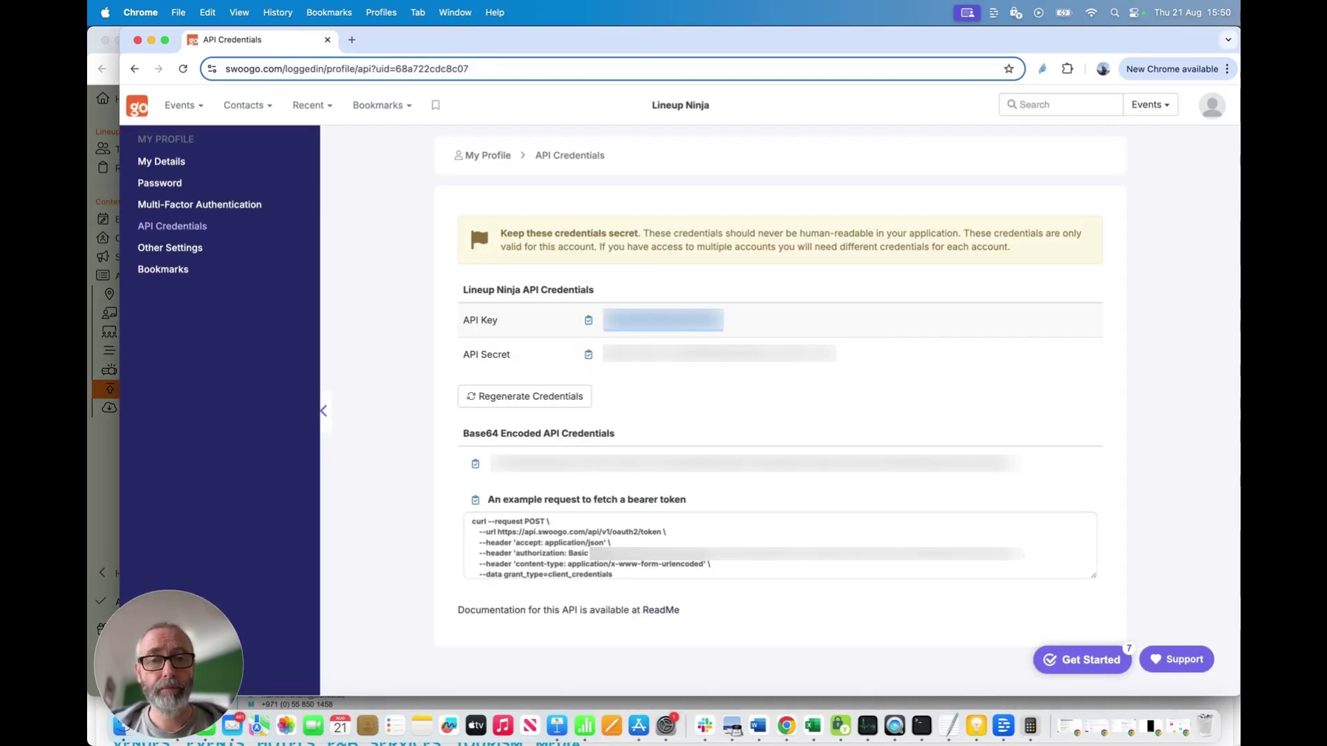
left_click_drag(606, 354, 838, 356)
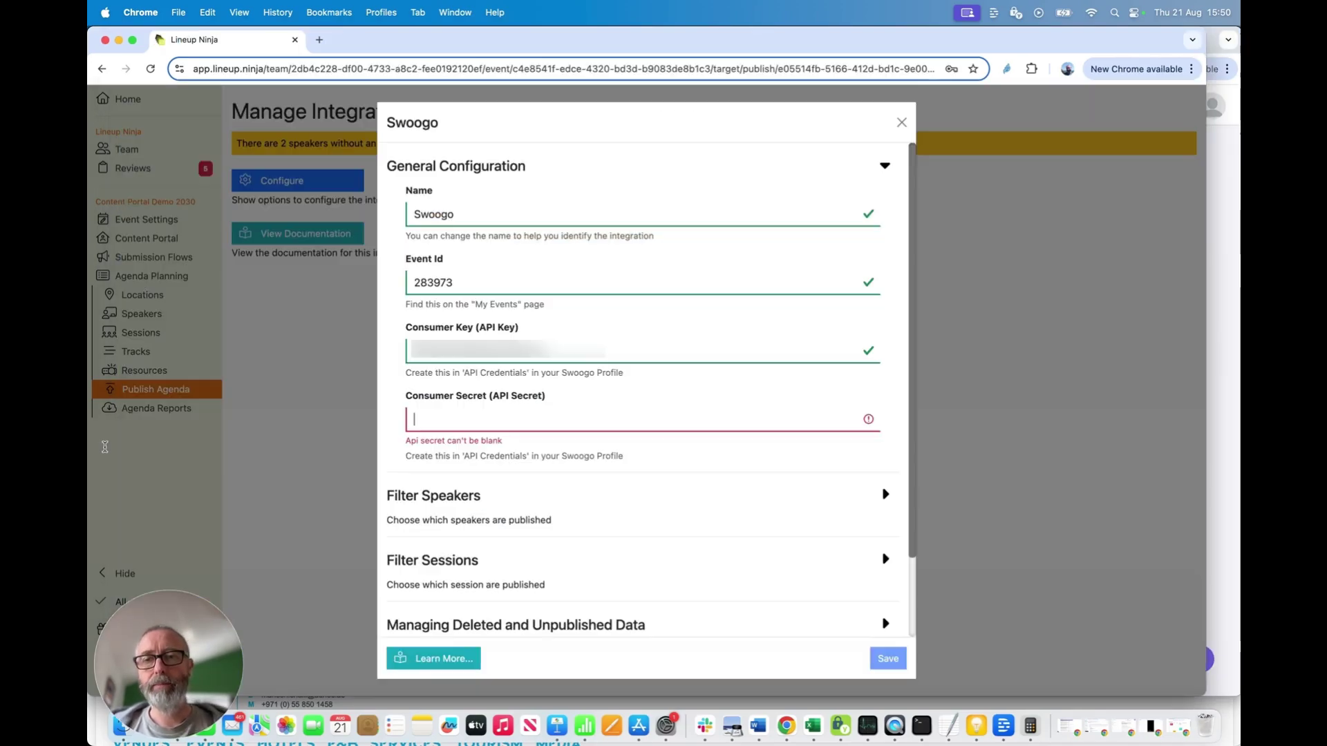
left_click(109, 449)
left_click(438, 420)
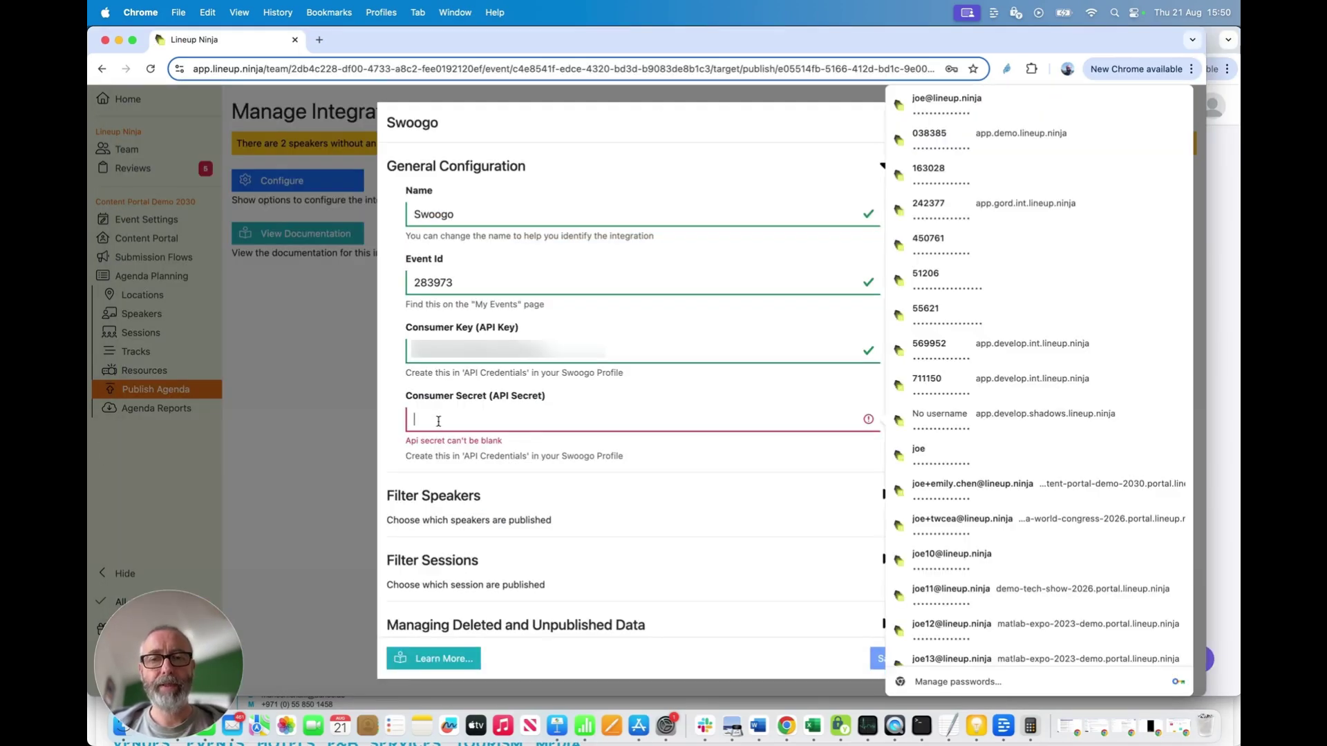
key("super+v")
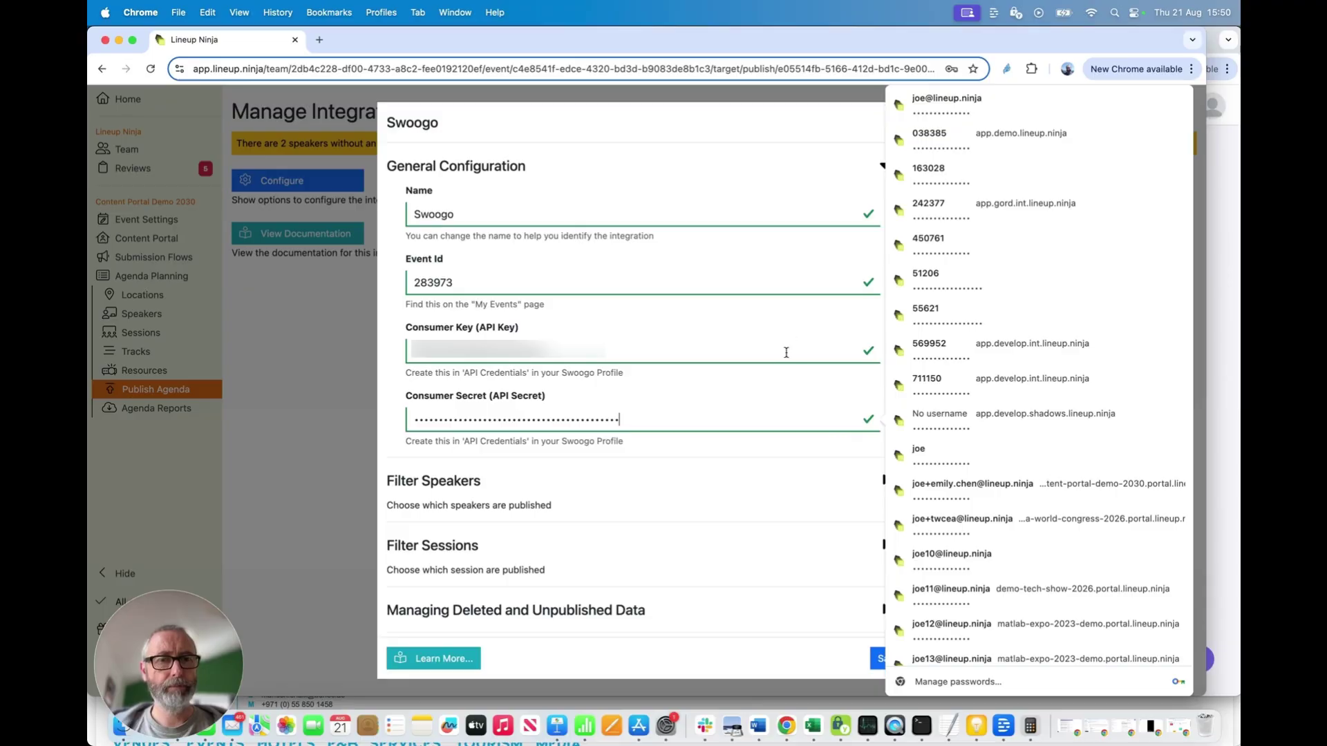
left_click(825, 499)
left_click(820, 492)
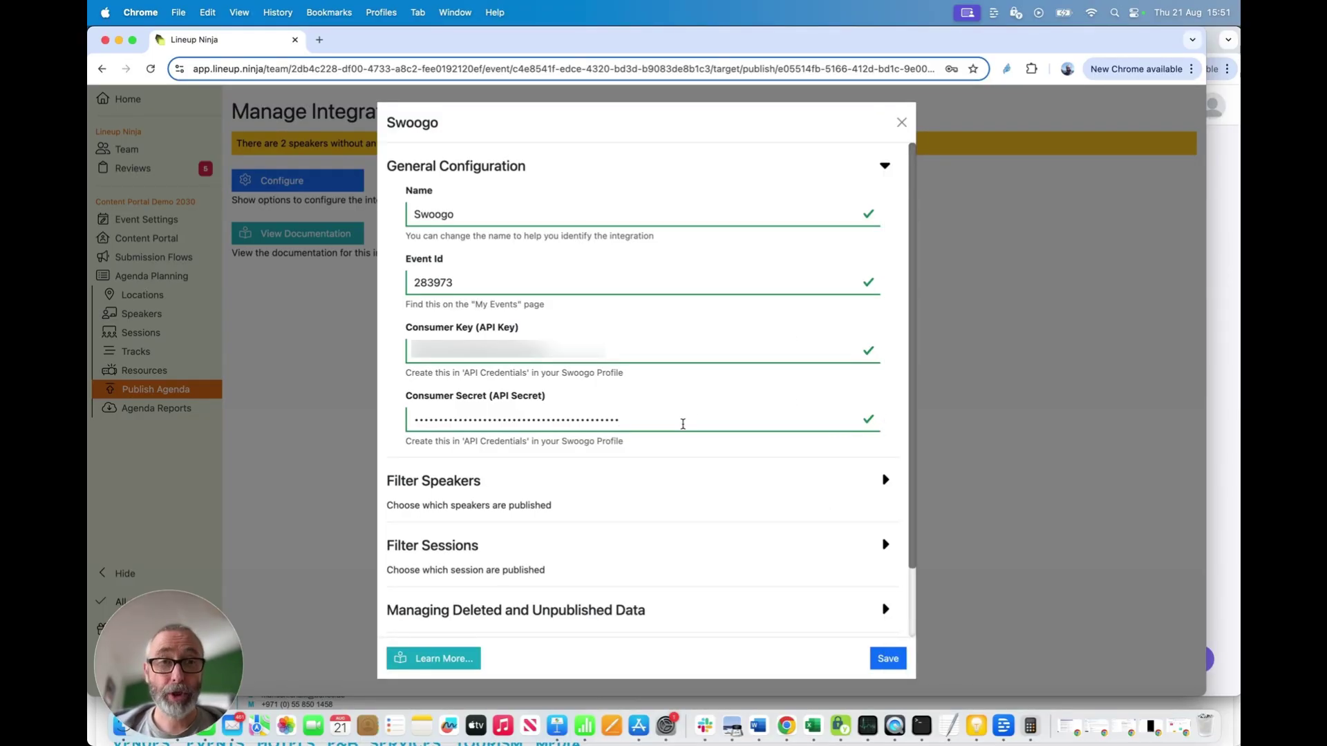
Step: Expand the integration's speaker and session filter settings and examine which speakers and sessions can be included or excluded
scroll(683, 424, "down", 3)
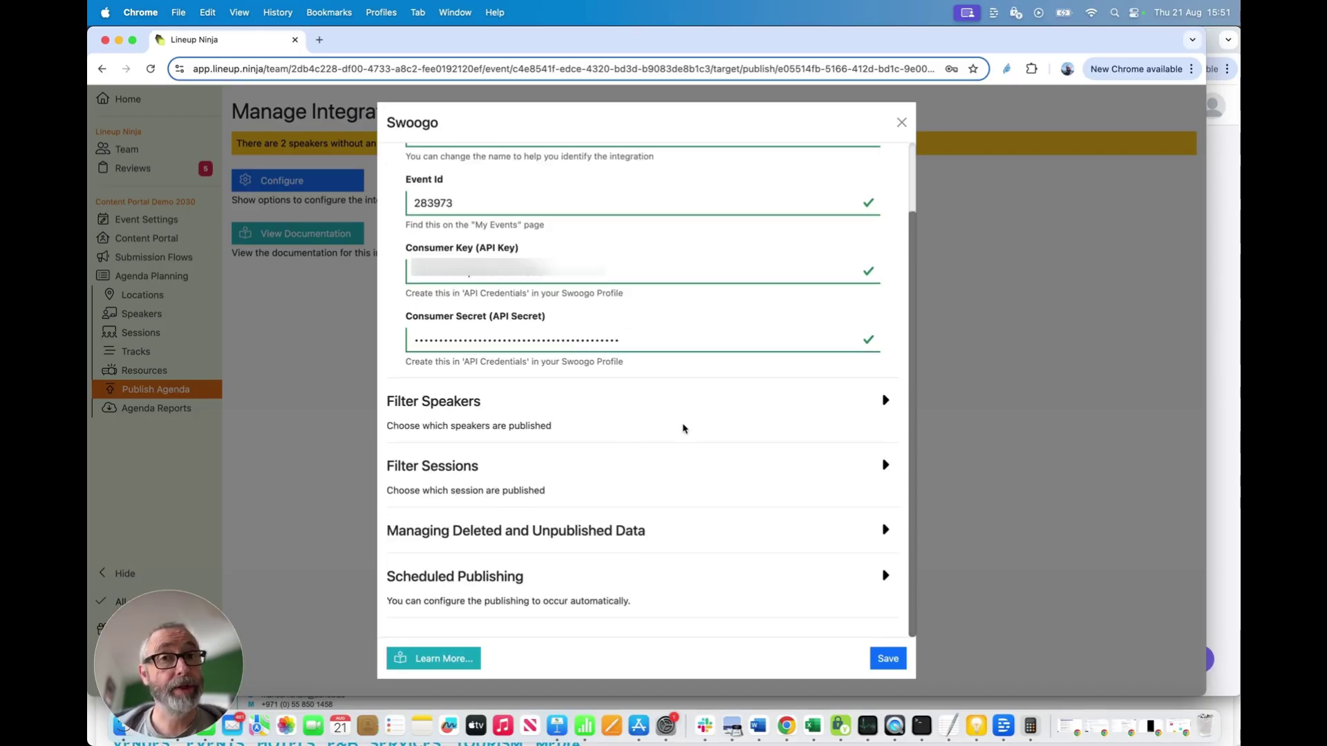
left_click(858, 412)
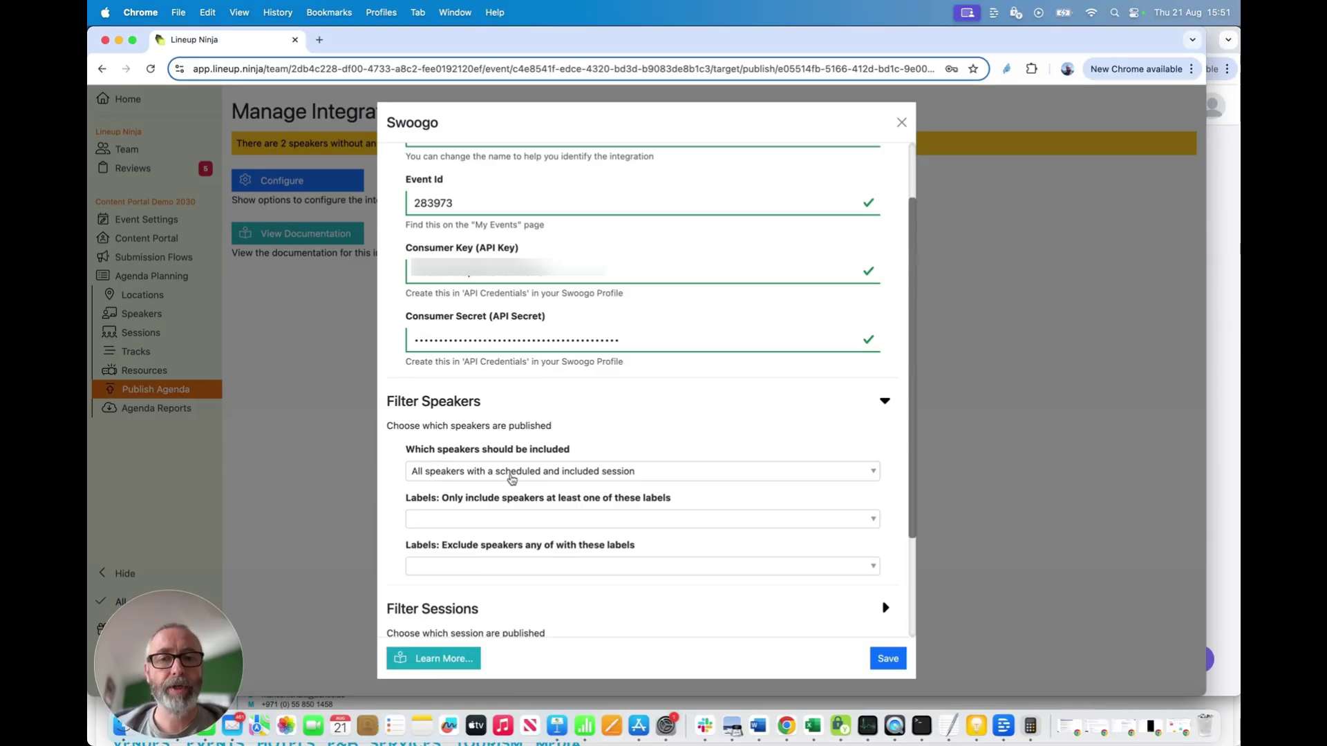
scroll(511, 479, "down", 2)
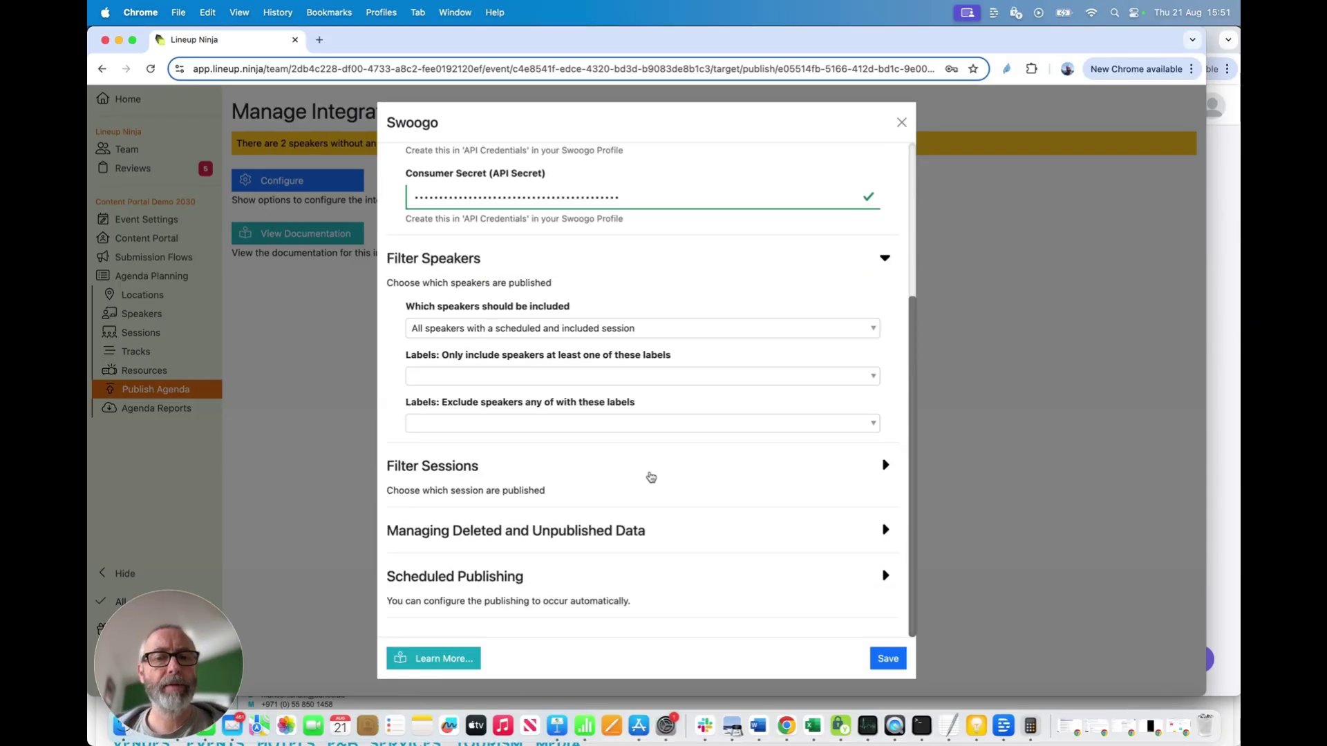
left_click(650, 477)
scroll(711, 476, "down", 2)
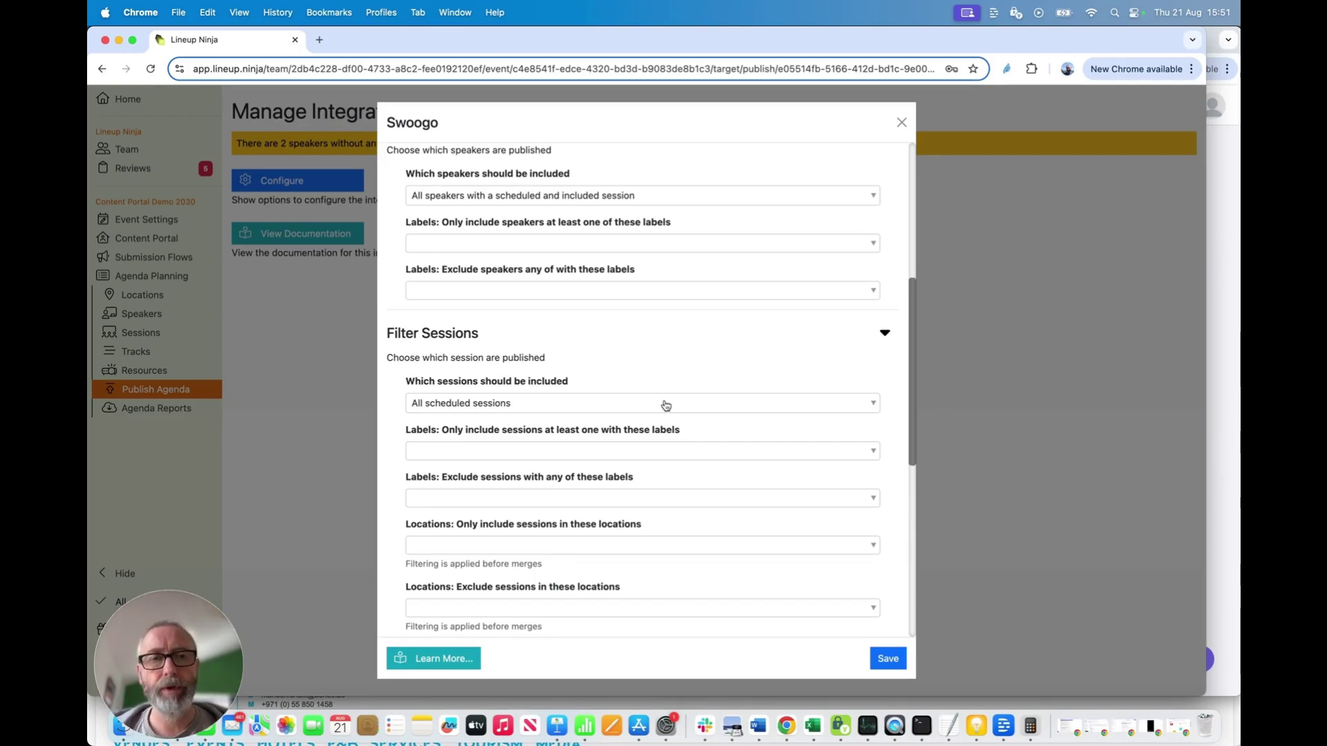
Step: Keep all scheduled sessions included, restrict them to those with the Ready to publish label, and save the Swoogo integration's configuration
left_click(665, 406)
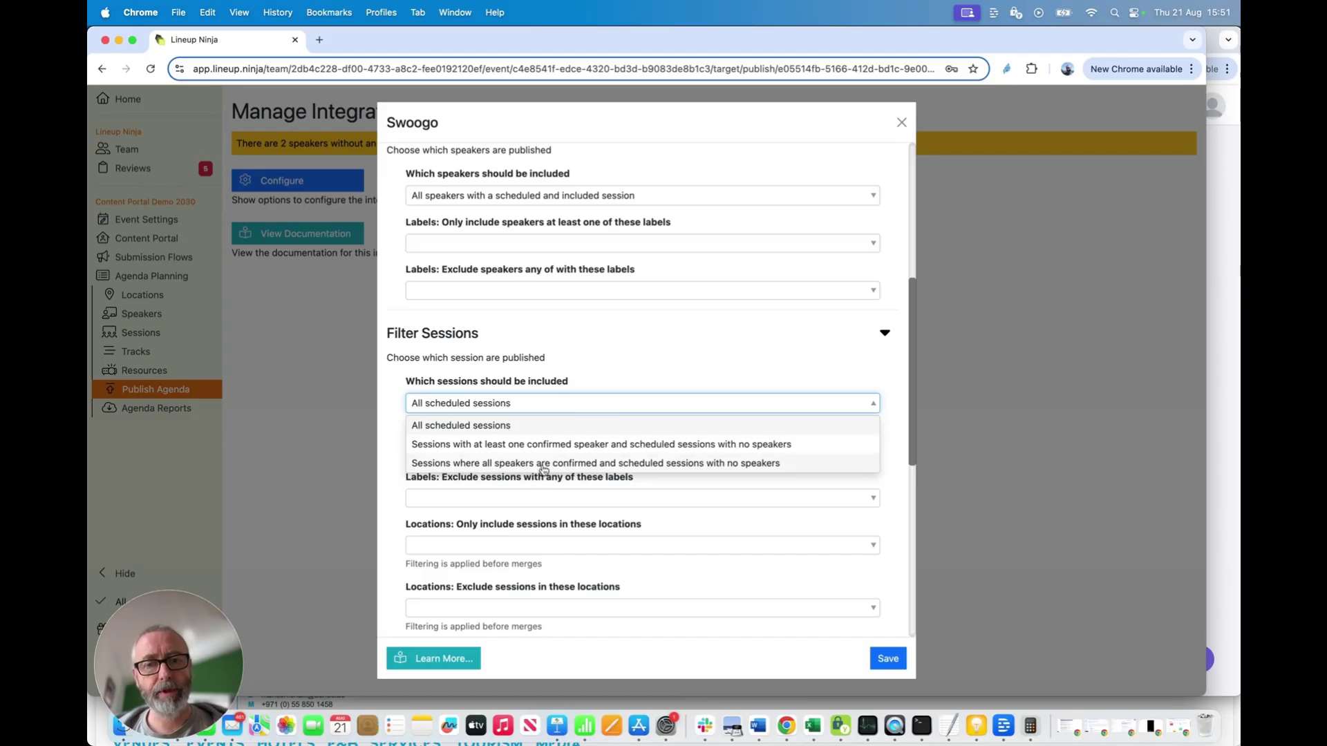
left_click(594, 403)
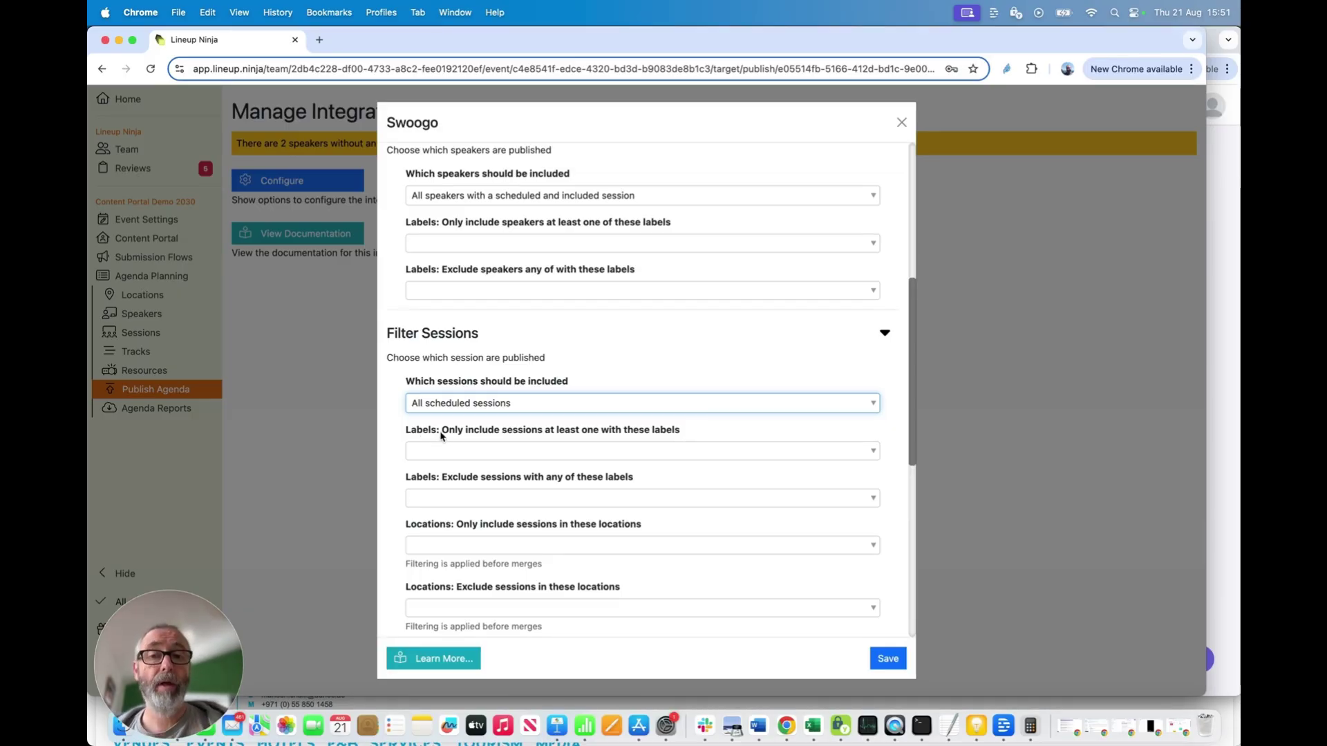
left_click(431, 454)
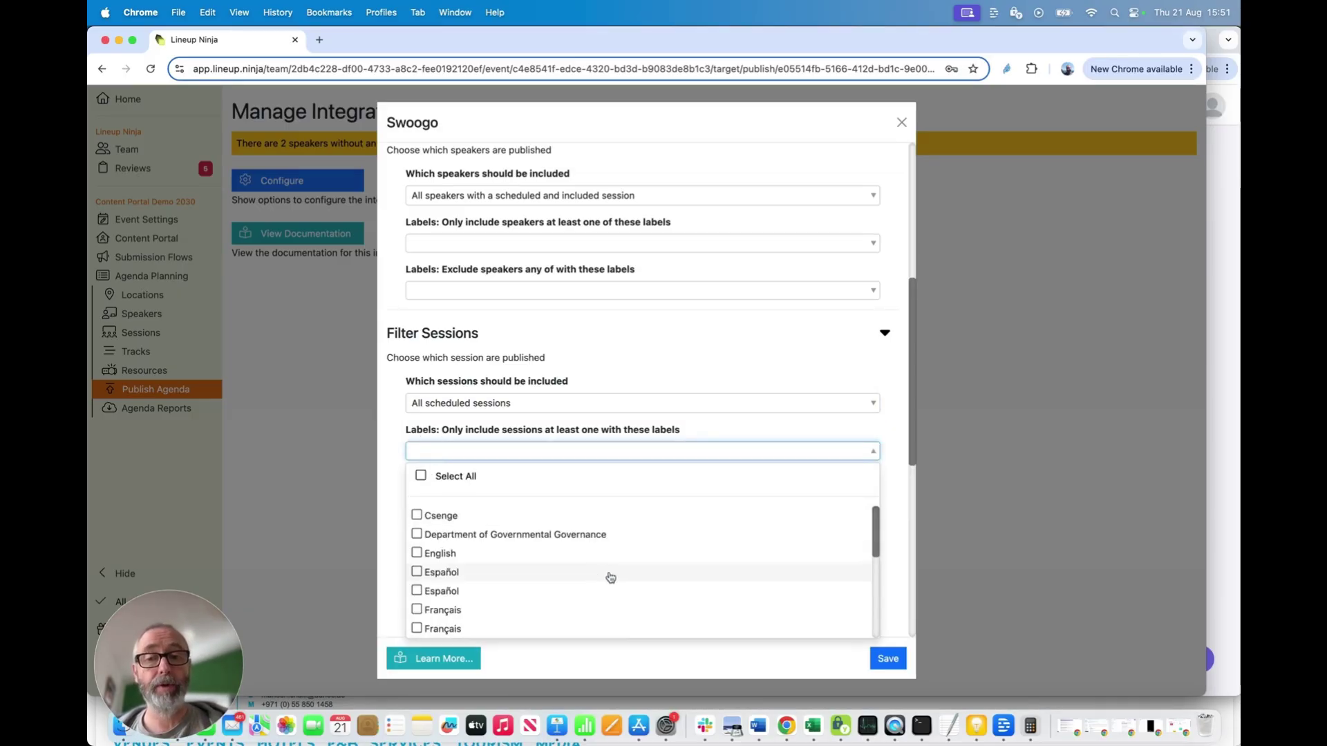
scroll(607, 574, "down", 5)
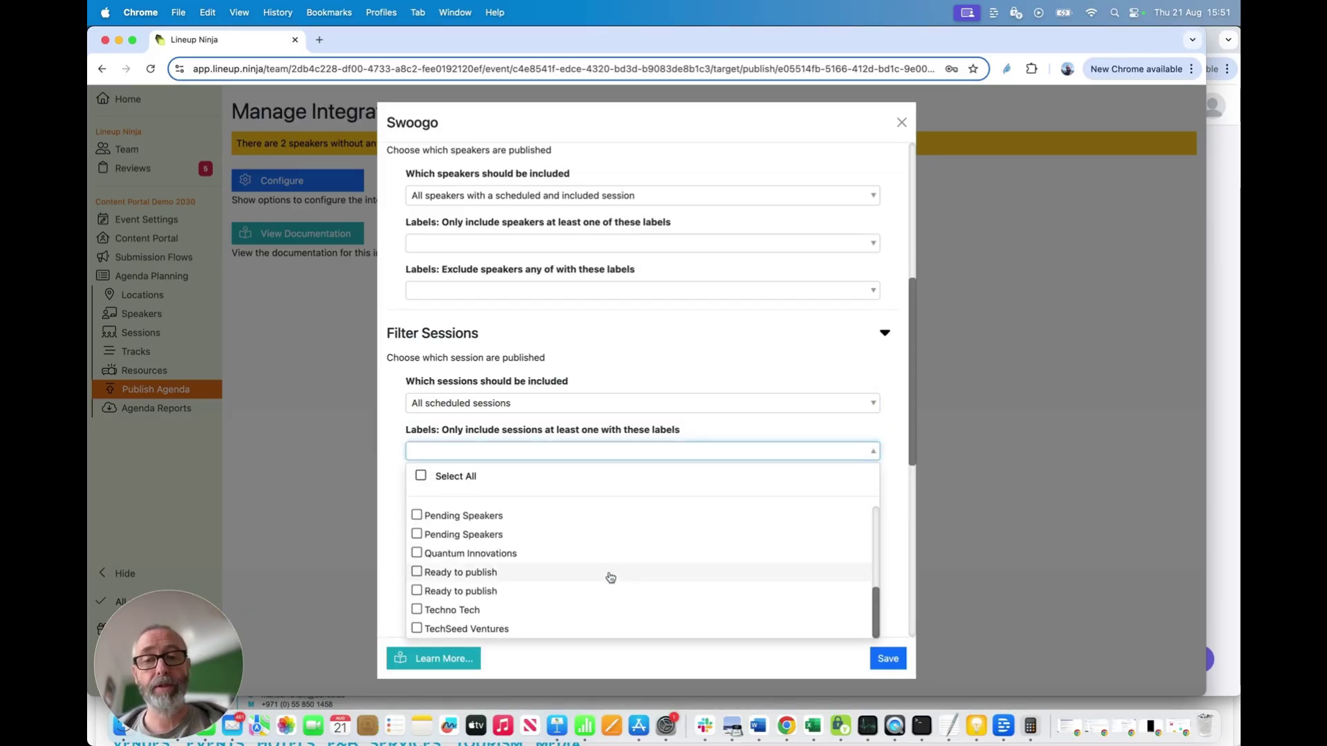
left_click(415, 572)
left_click(397, 436)
left_click(889, 659)
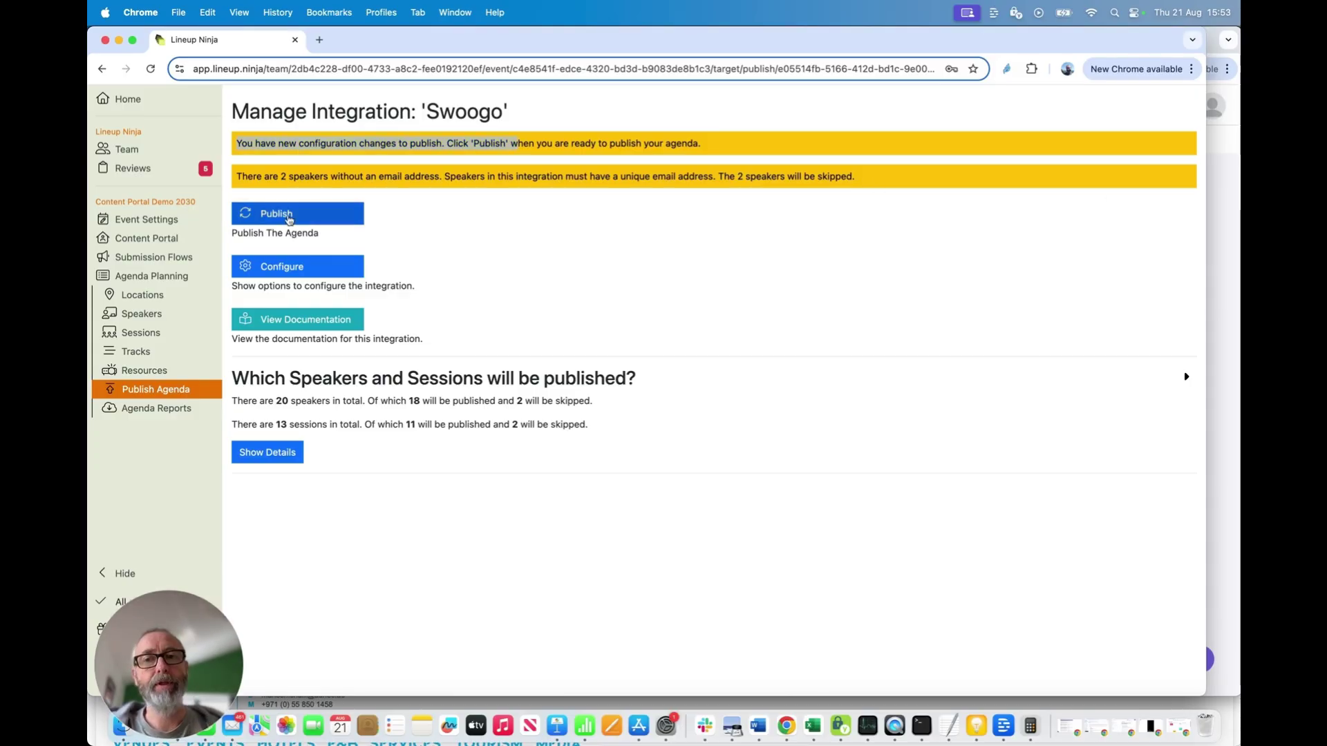
Step: Publish the agenda to Swoogo and return to the list of existing publications and integrations
left_click(289, 218)
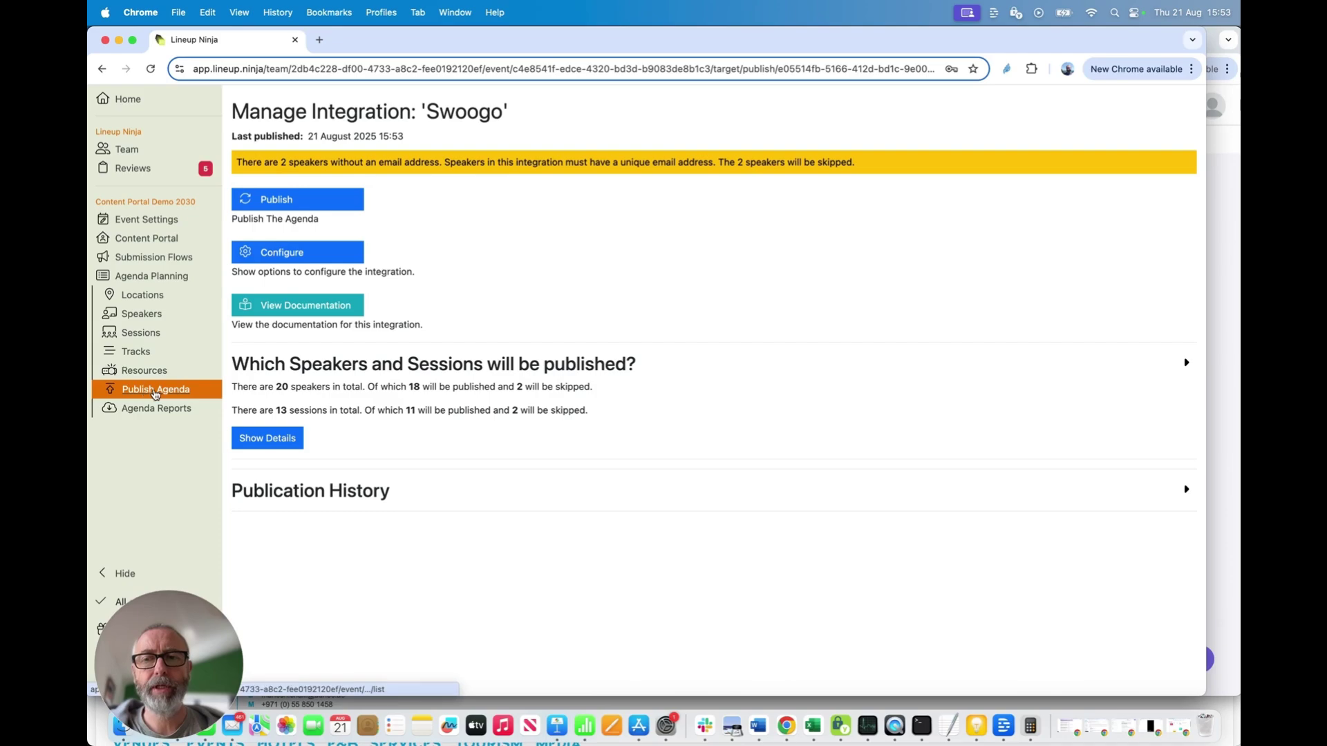
left_click(155, 391)
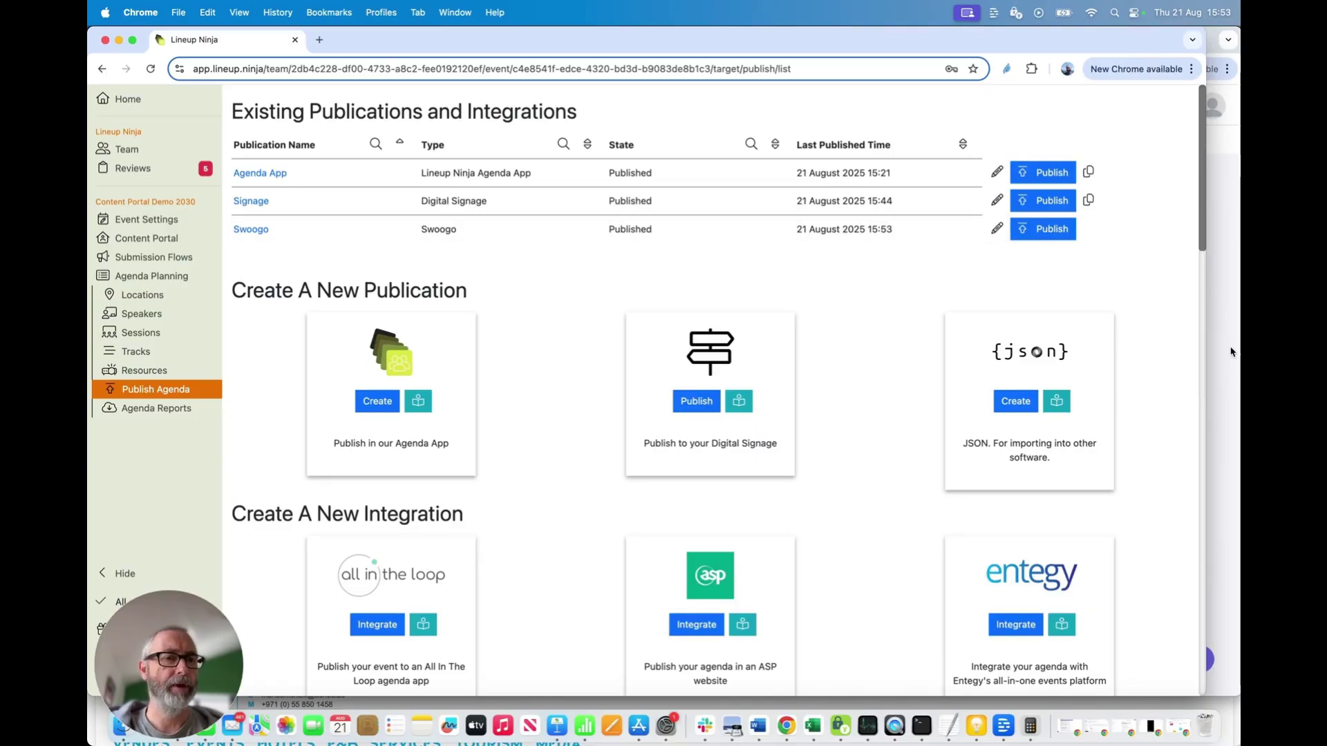
Step: Switch to Swoogo and check the event's refreshed session list and its session schedule for April 3, 2030
key("super+grave")
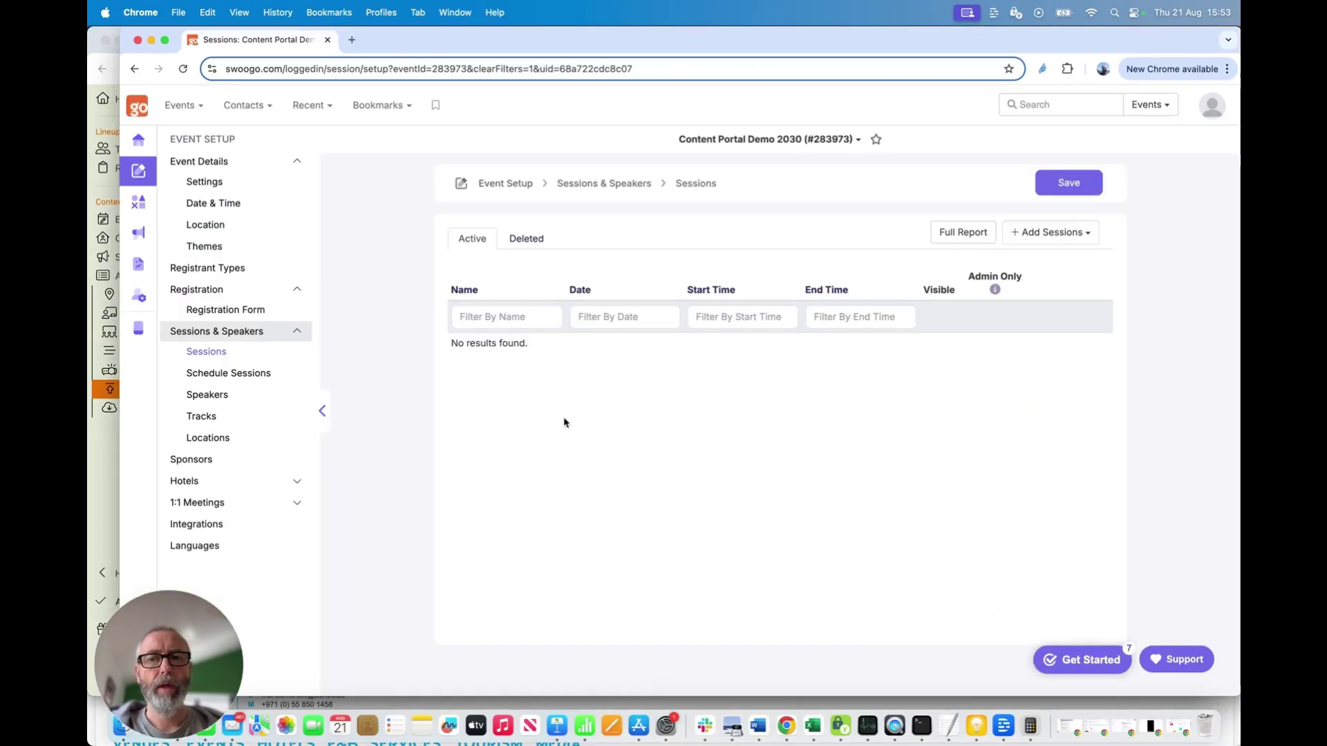
left_click(218, 354)
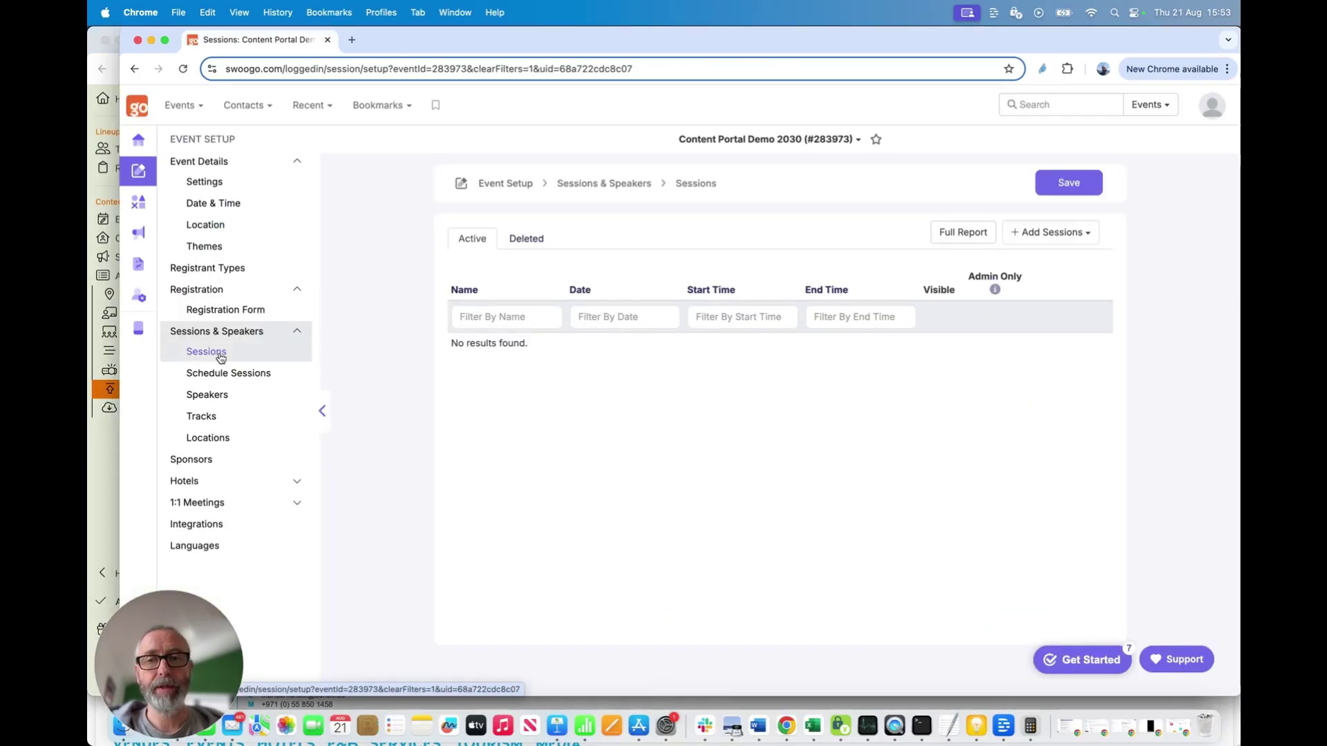
scroll(789, 511, "down", 2)
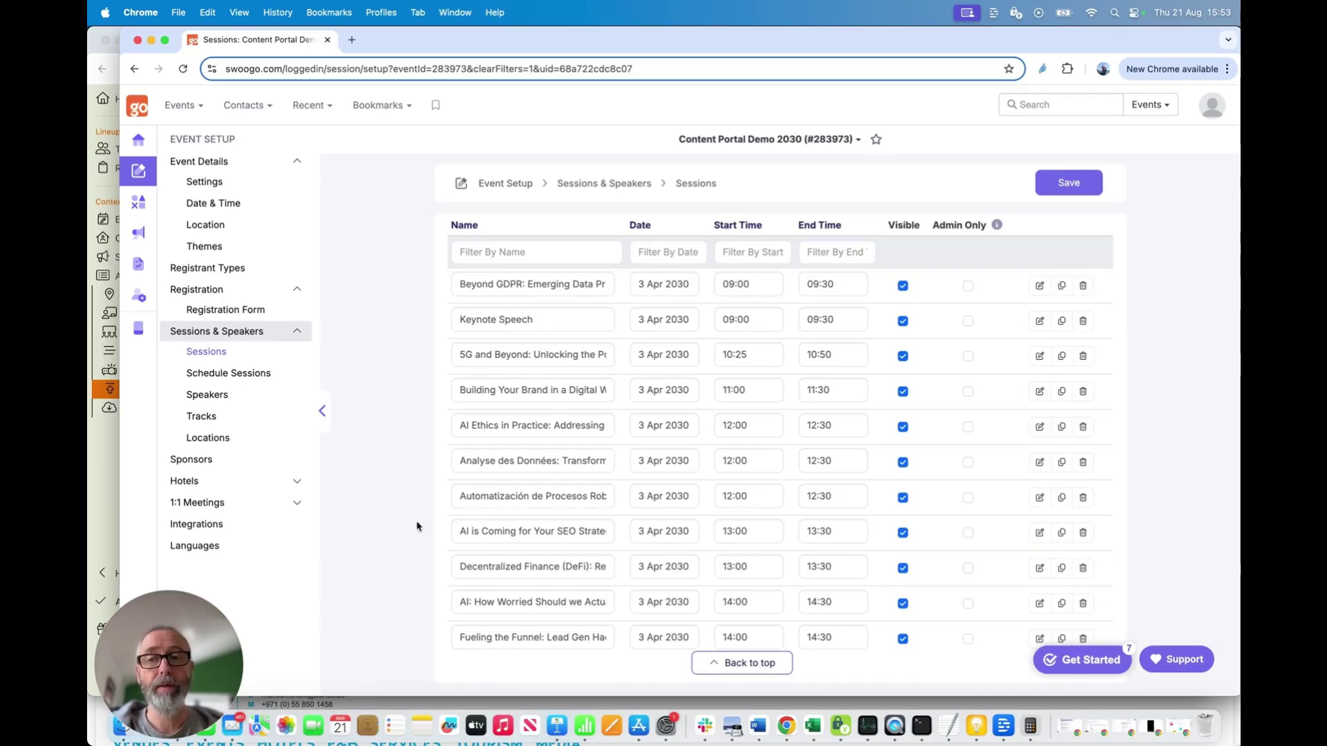
left_click(229, 376)
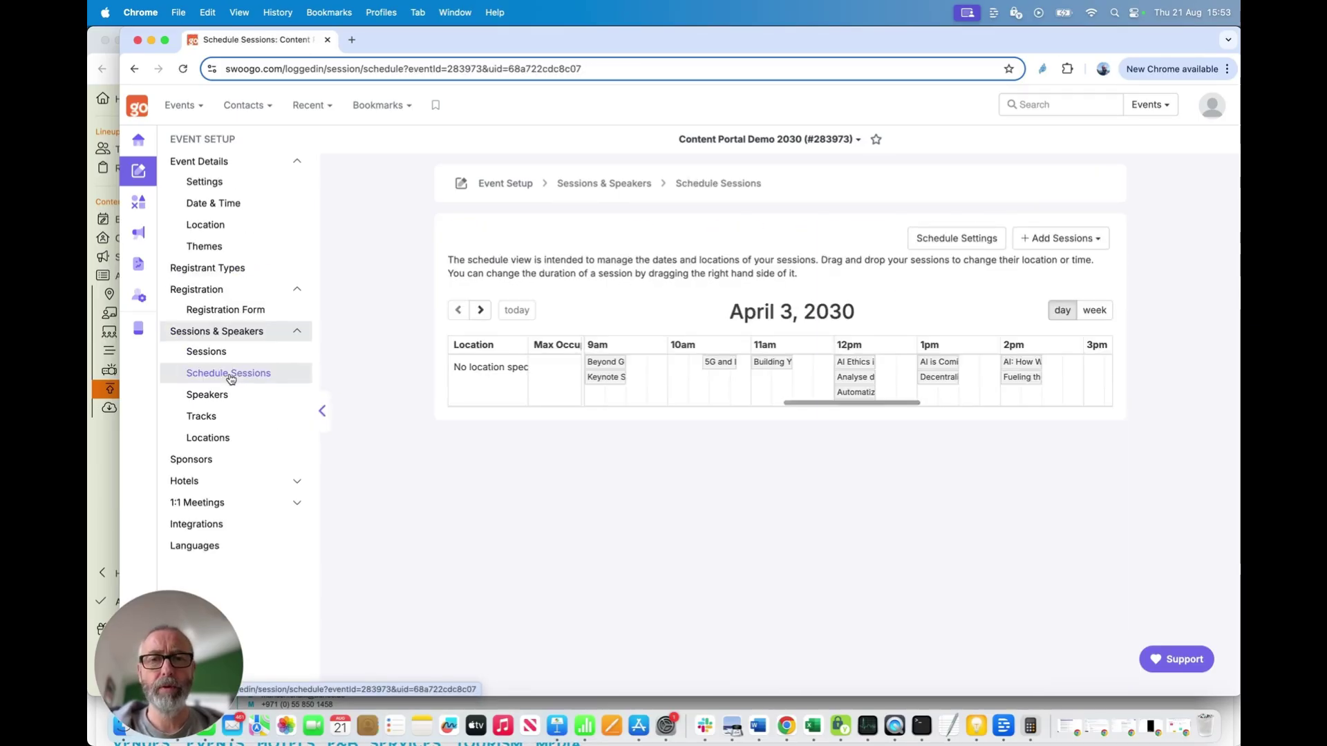
left_click_drag(731, 312, 869, 314)
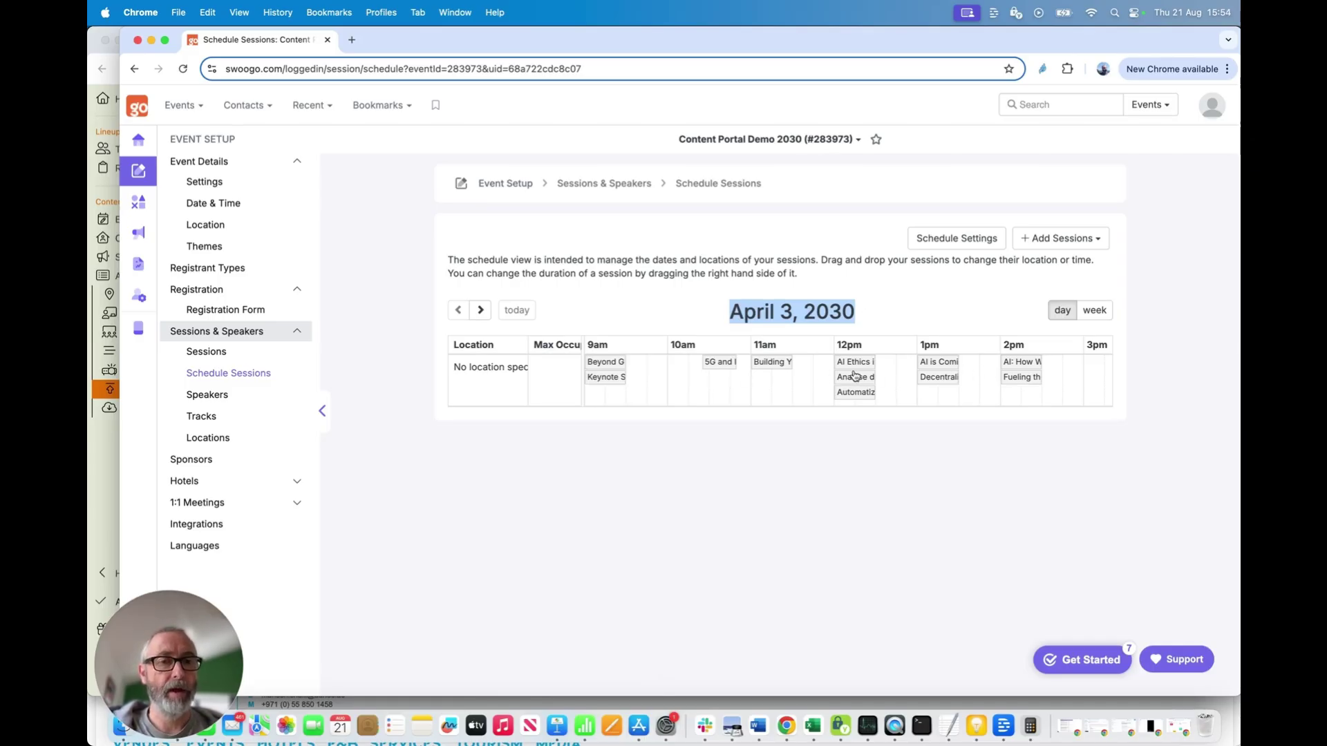
Step: Check the event's speaker list in Swoogo, including companies, job titles and linked sessions, and switch back to Lineup Ninja
left_click(269, 391)
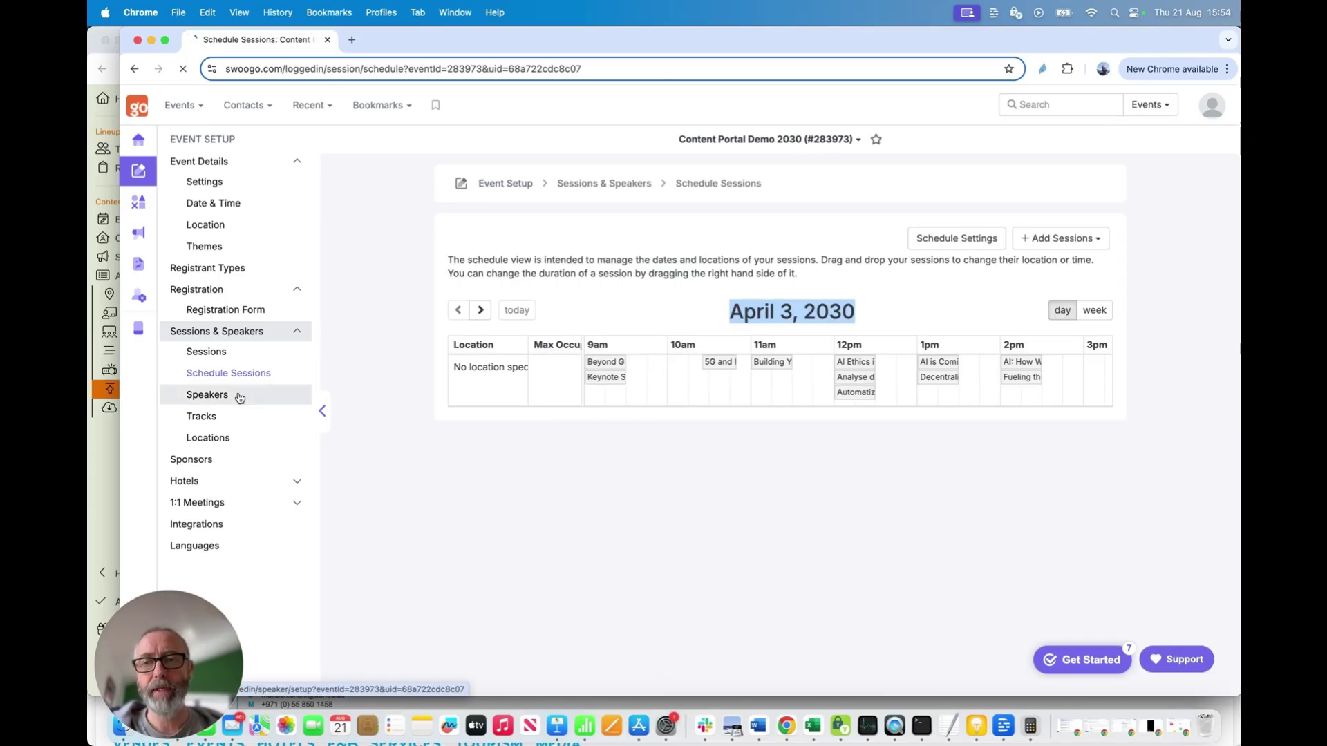
scroll(745, 467, "down", 10)
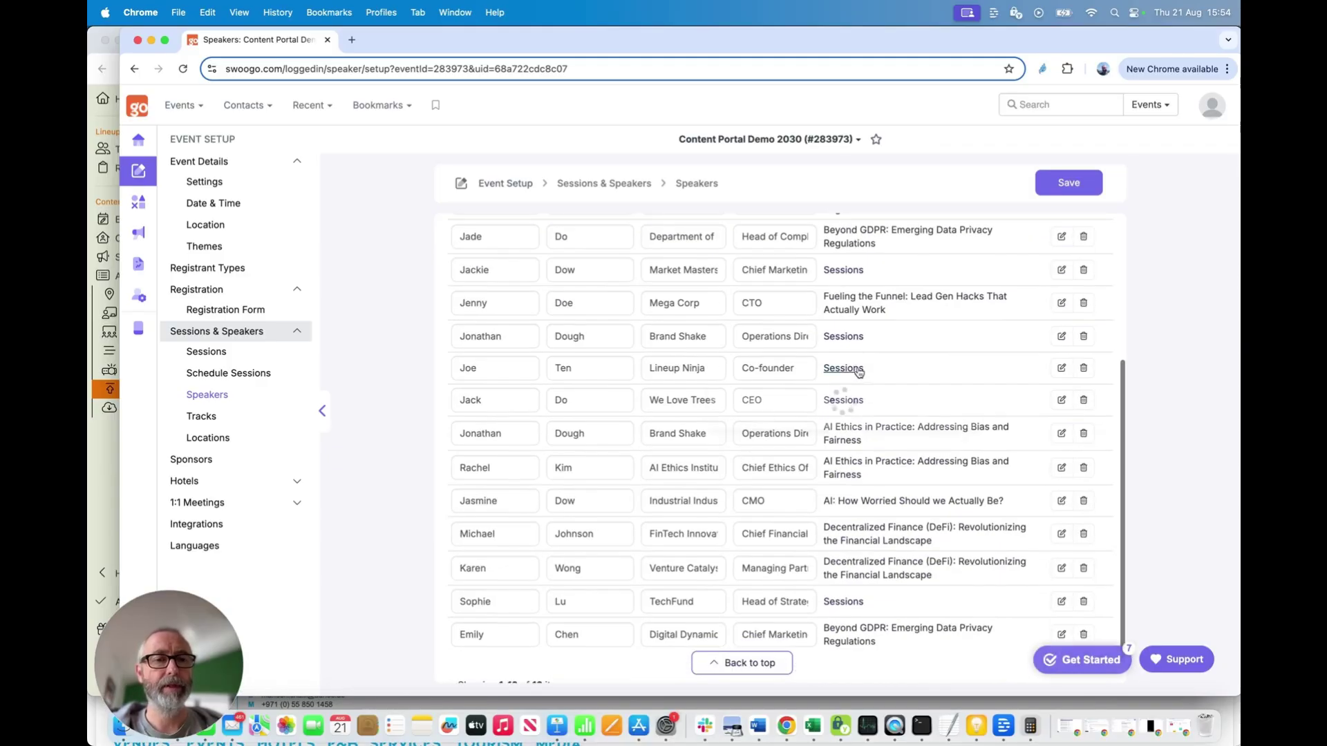
scroll(856, 293, "up", 5)
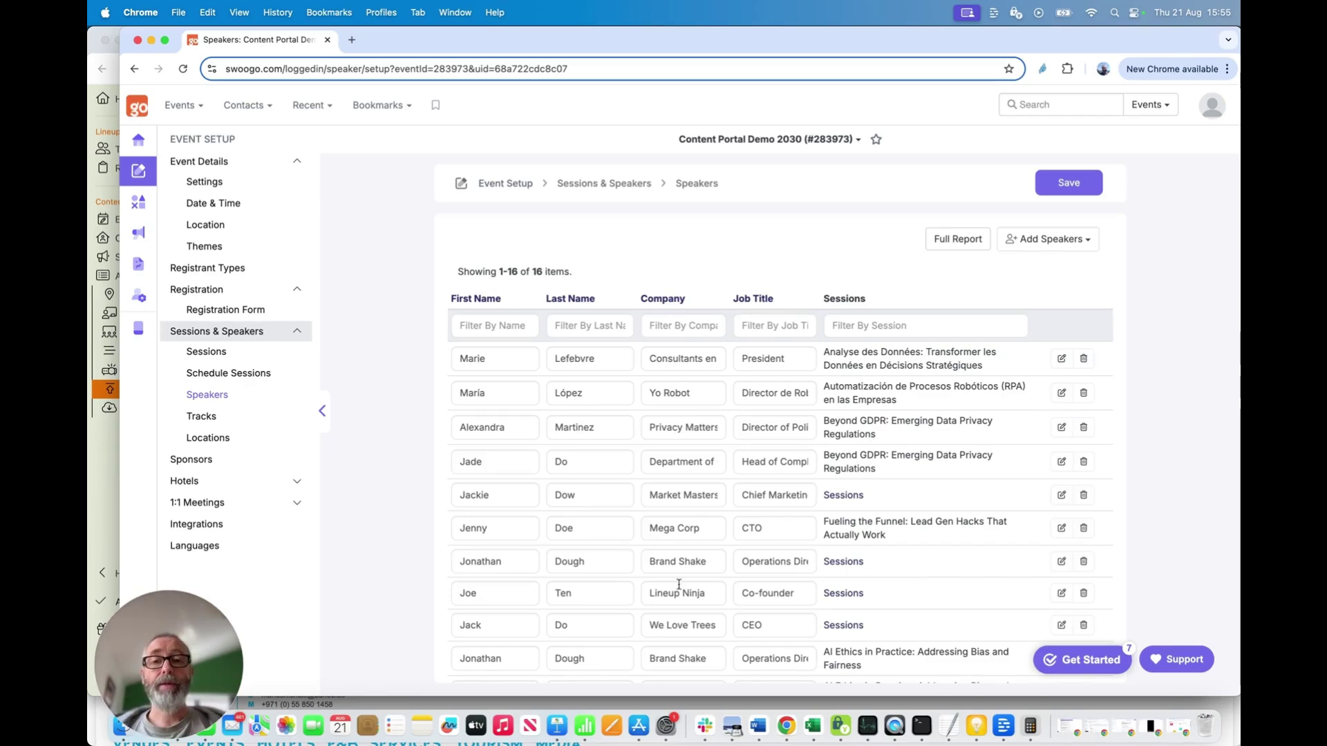
left_click(106, 469)
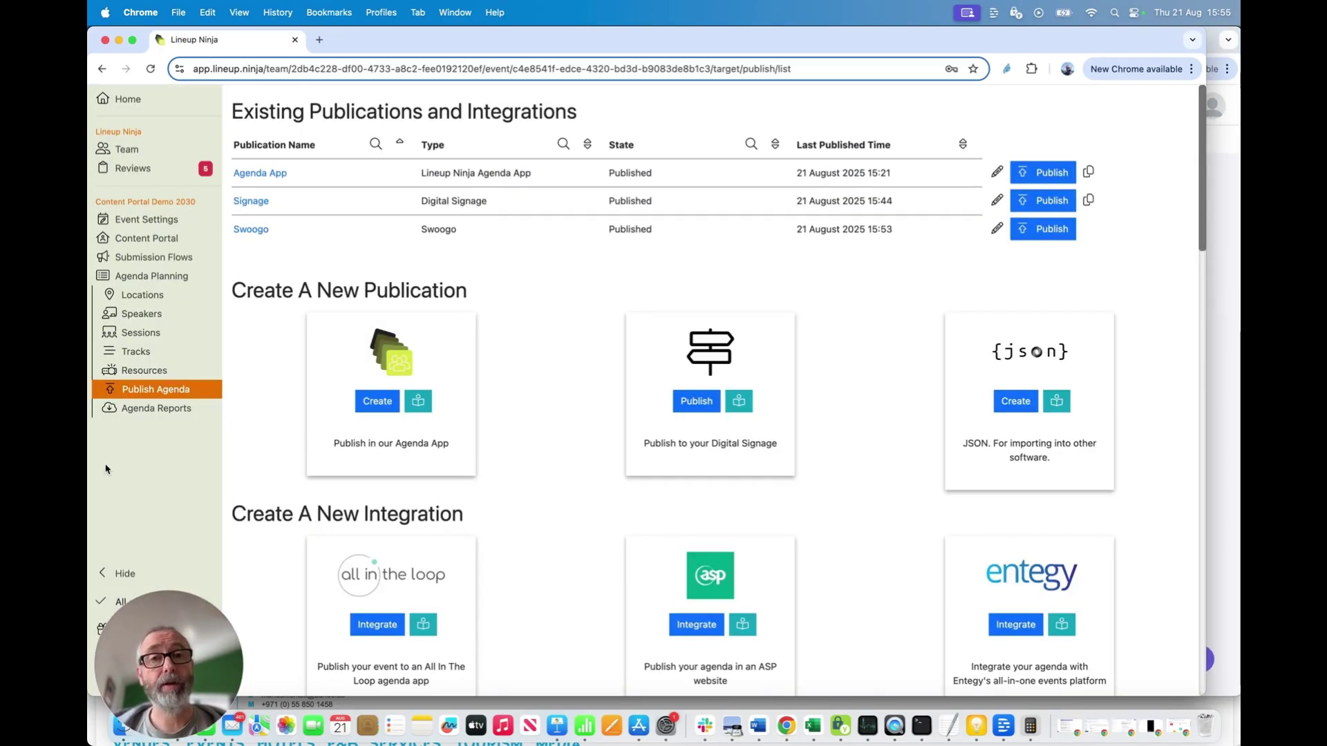